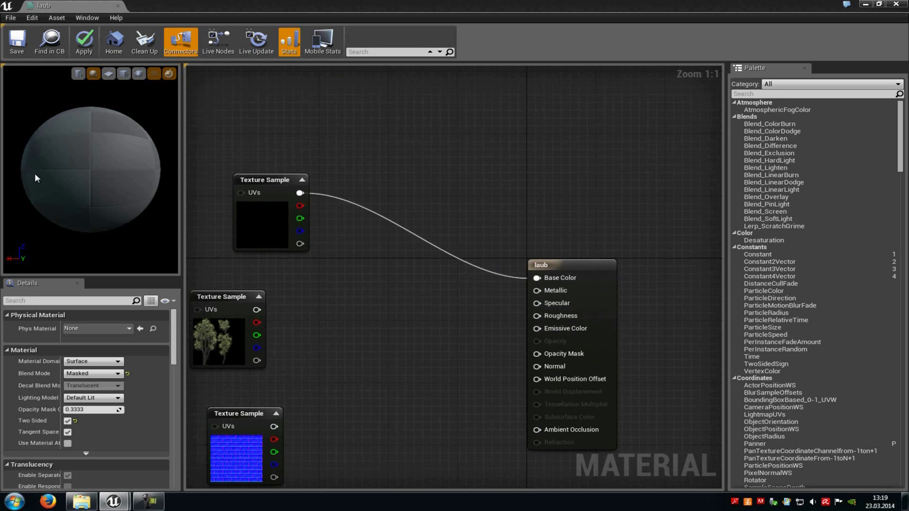
Add a Constant3Vector node to the graph and connect it to the material's Base Color input.
drag(50, 158, 52, 158)
click(776, 94)
text(con)
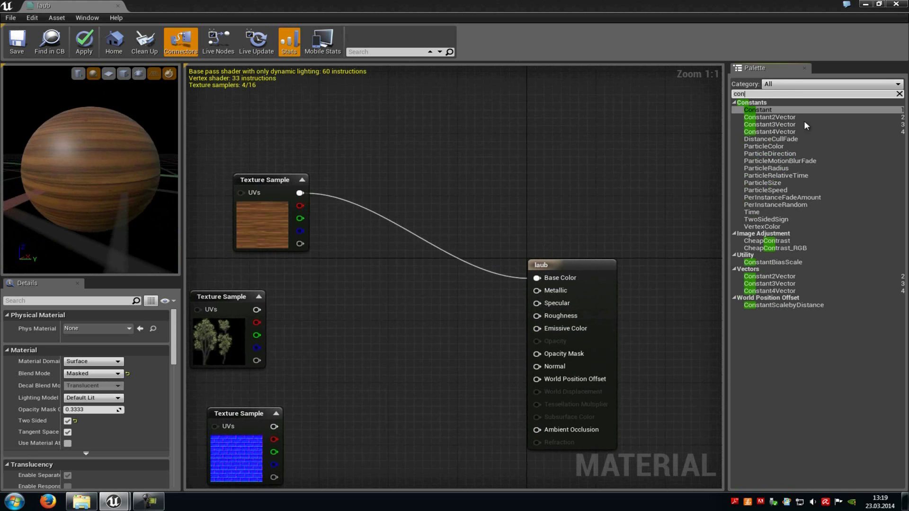
drag(782, 125, 537, 277)
Set the Base Color constant to a light red (1, 0.0789, 0.0598) and inspect it on the preview sphere.
click(75, 327)
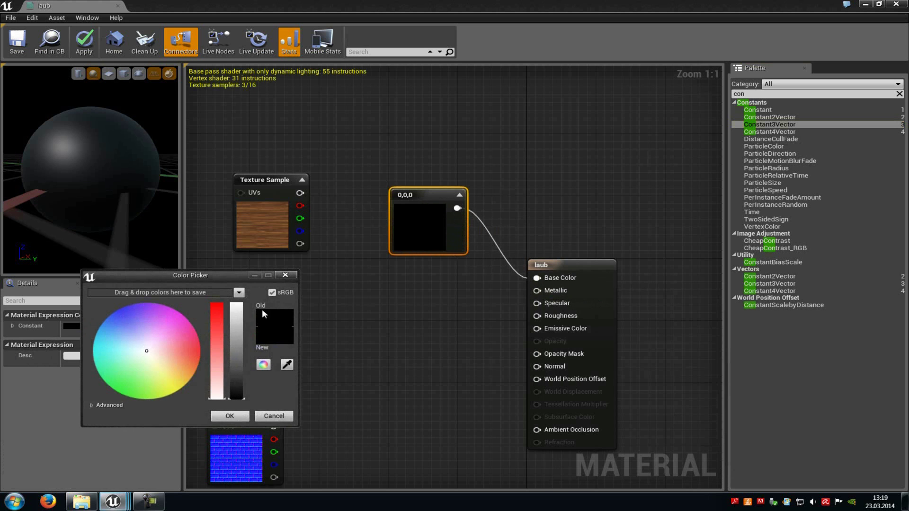
drag(153, 351, 236, 308)
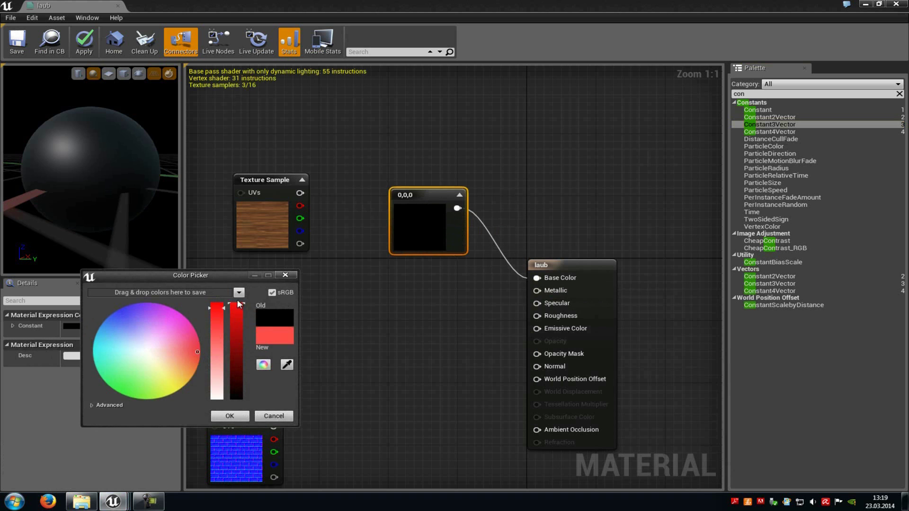
click(230, 416)
click(446, 308)
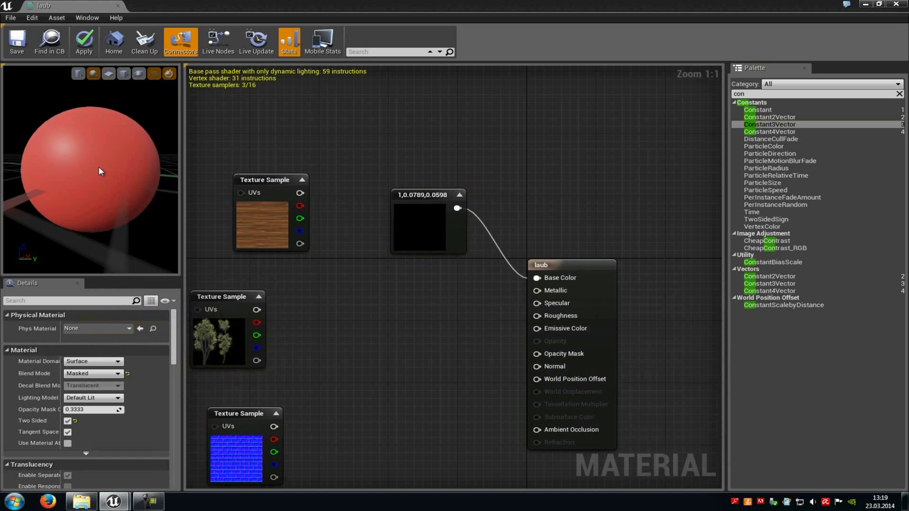
mouse_move(70, 166)
mouse_down()
mouse_move(157, 159)
mouse_move(94, 172)
mouse_move(68, 163)
mouse_up()
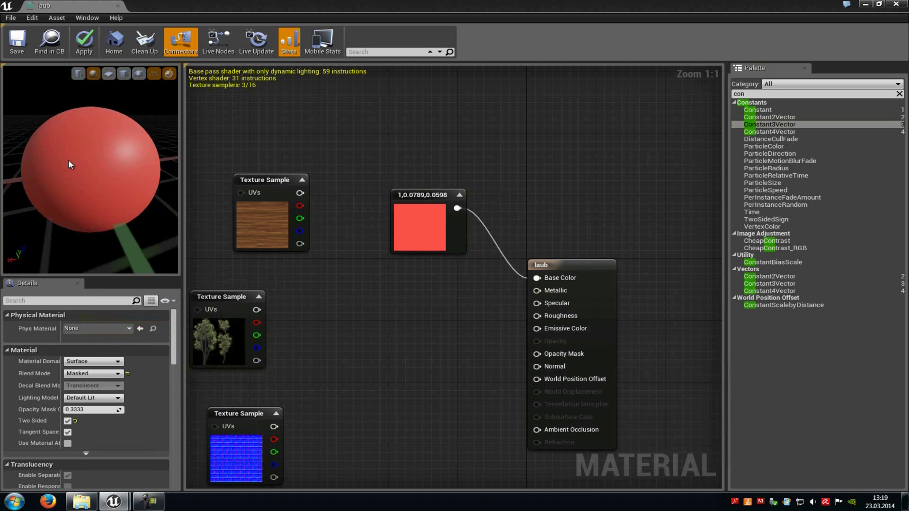
Delete the red constant node and reconnect the wood Texture Sample to Base Color.
click(423, 204)
key(Delete)
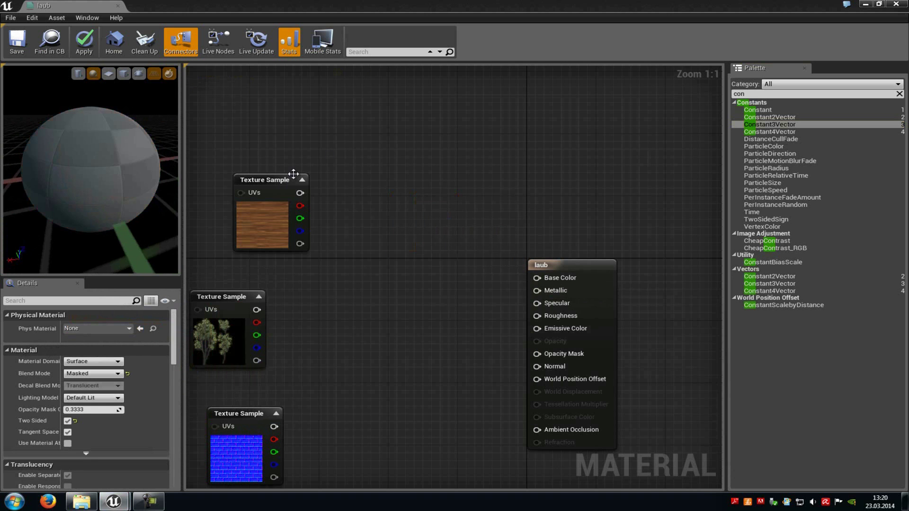
drag(299, 193, 537, 278)
right_drag(440, 318, 481, 313)
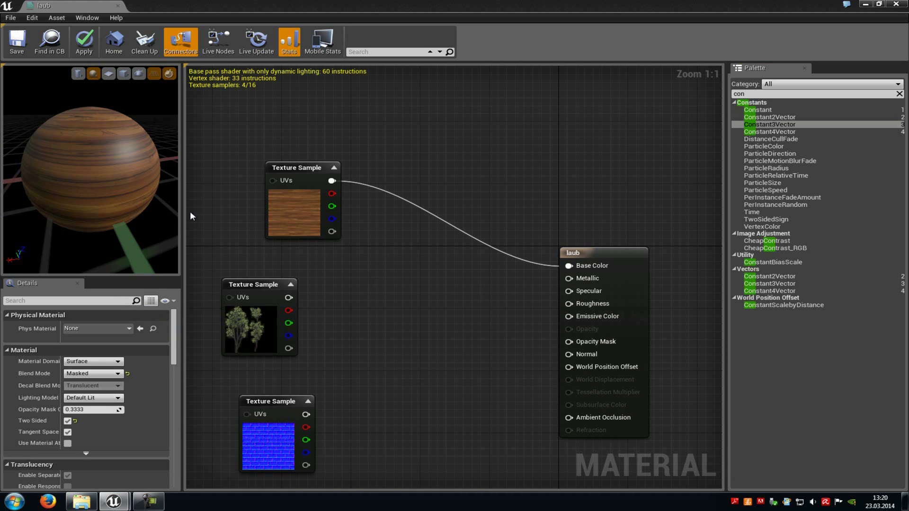
drag(122, 201, 118, 199)
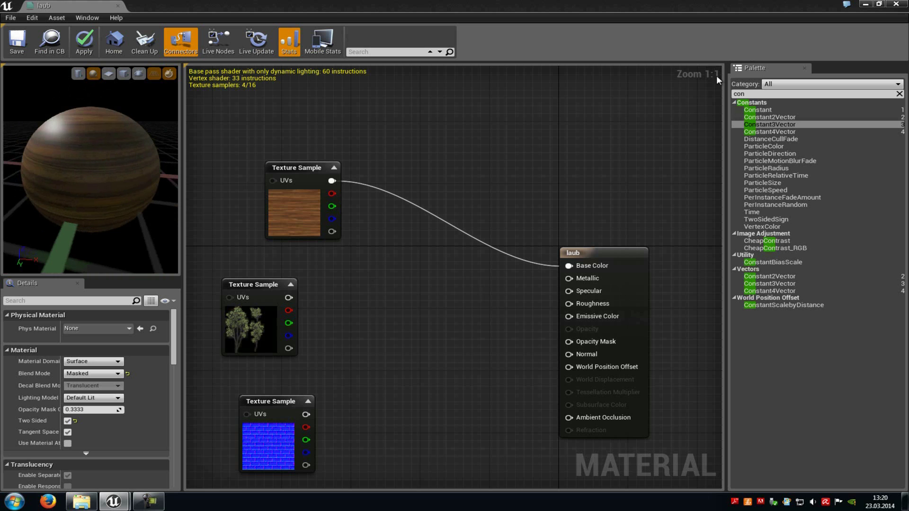
Connect a new Constant node to the Metallic input and set its value to 80.
drag(762, 110, 396, 265)
drag(466, 290, 568, 278)
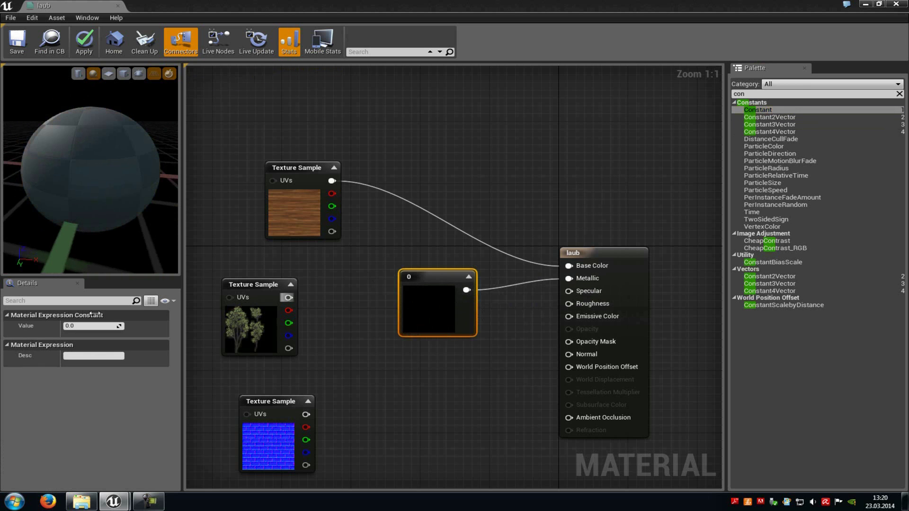
click(93, 325)
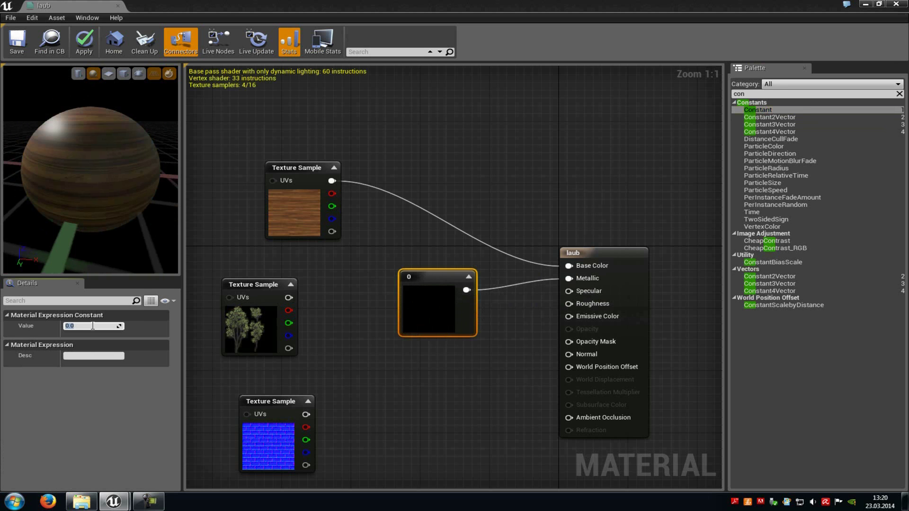
text(80)
key(Return)
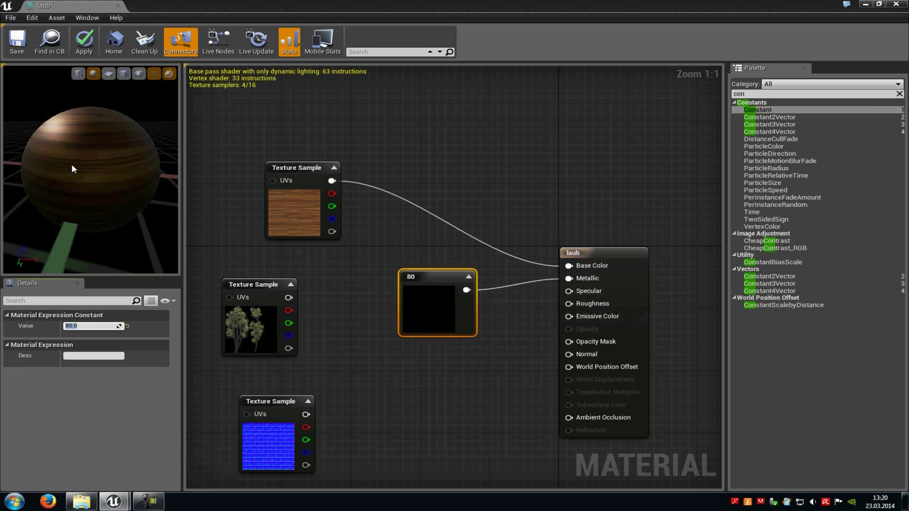
drag(159, 151, 168, 158)
Set the Metallic constant's value to 0.1, and delete the node after checking the preview sphere.
click(78, 326)
text(0.1)
key(Return)
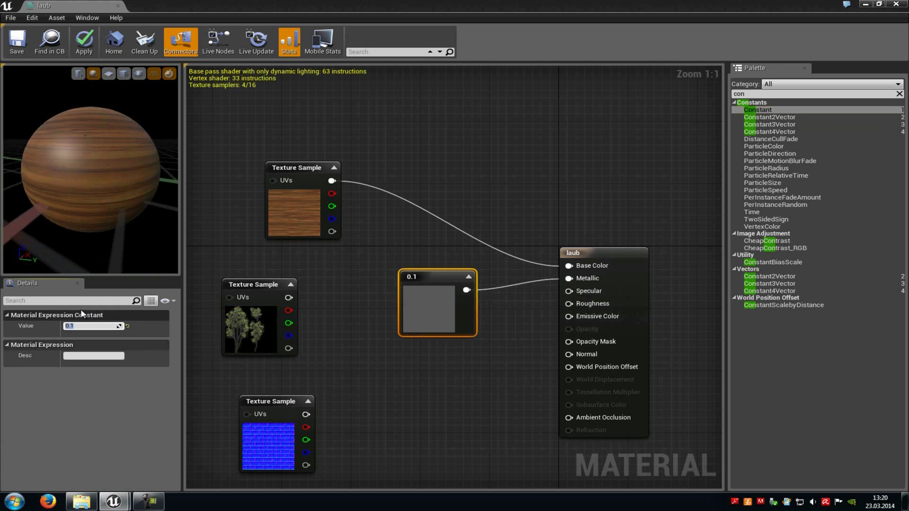
drag(75, 174, 199, 174)
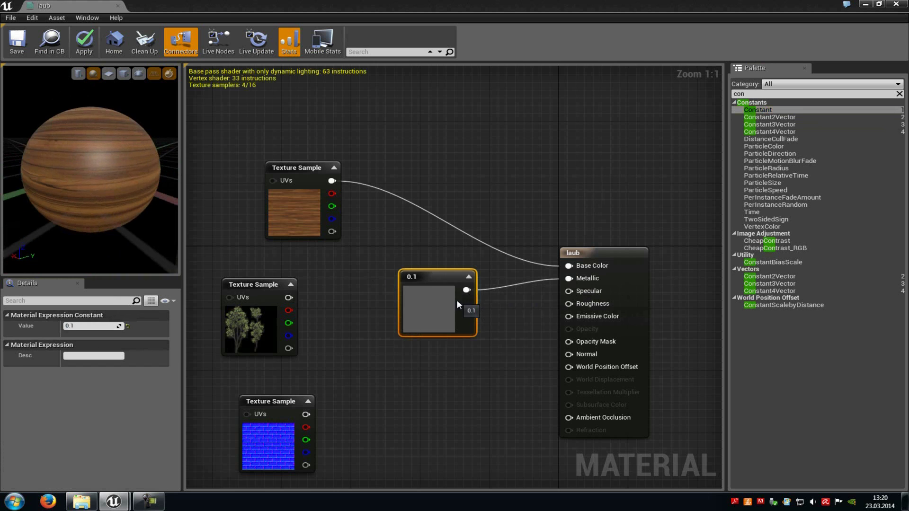
key(Delete)
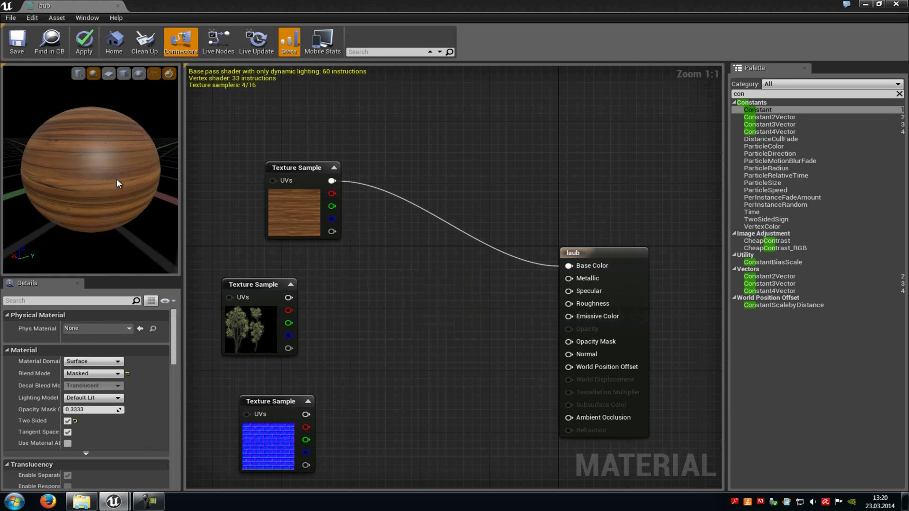
mouse_move(117, 150)
mouse_down()
mouse_move(140, 153)
mouse_move(133, 152)
mouse_up()
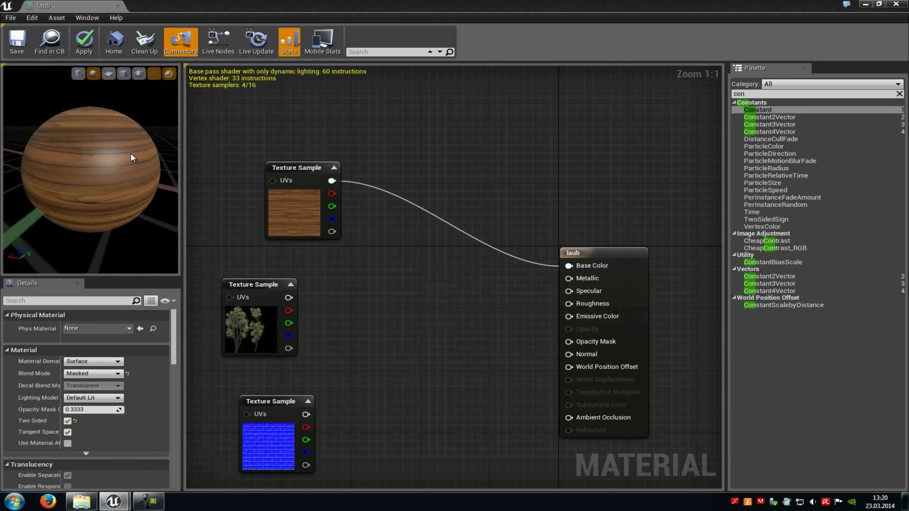
Try a new Constant node with value 0.5 on the Specular input, and delete the node after checking the preview.
drag(757, 109, 412, 291)
drag(464, 310, 569, 291)
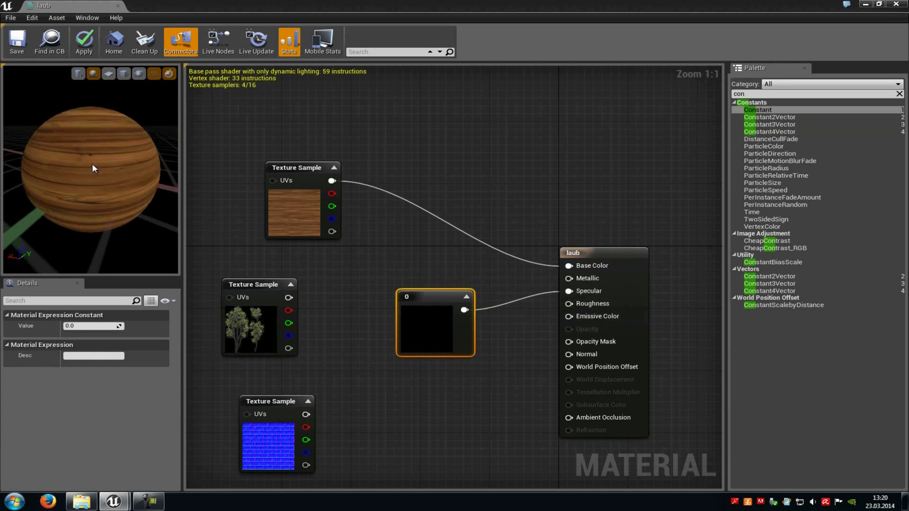
click(89, 327)
text(0.5)
key(Return)
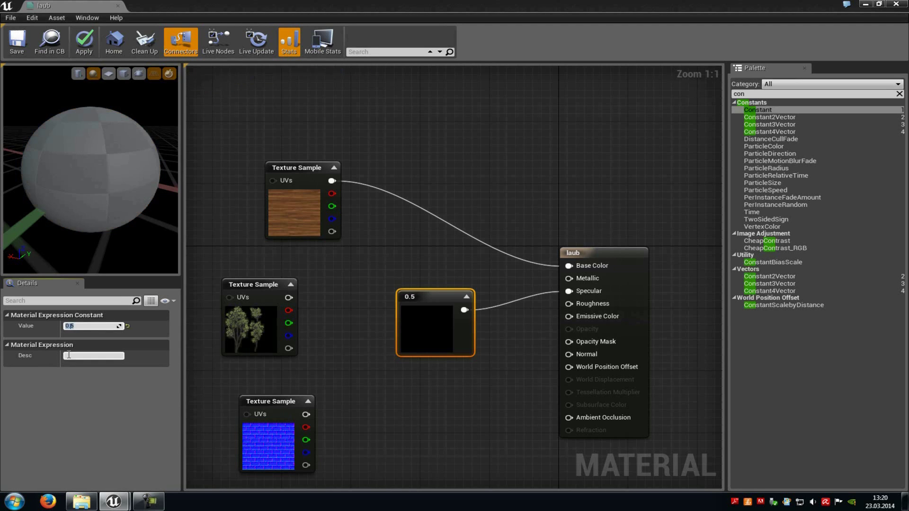
drag(113, 148, 115, 150)
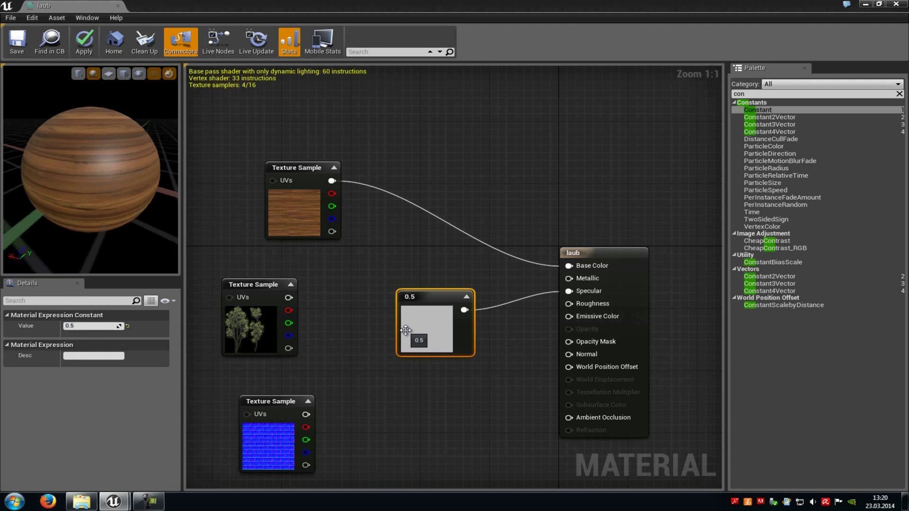
key(Delete)
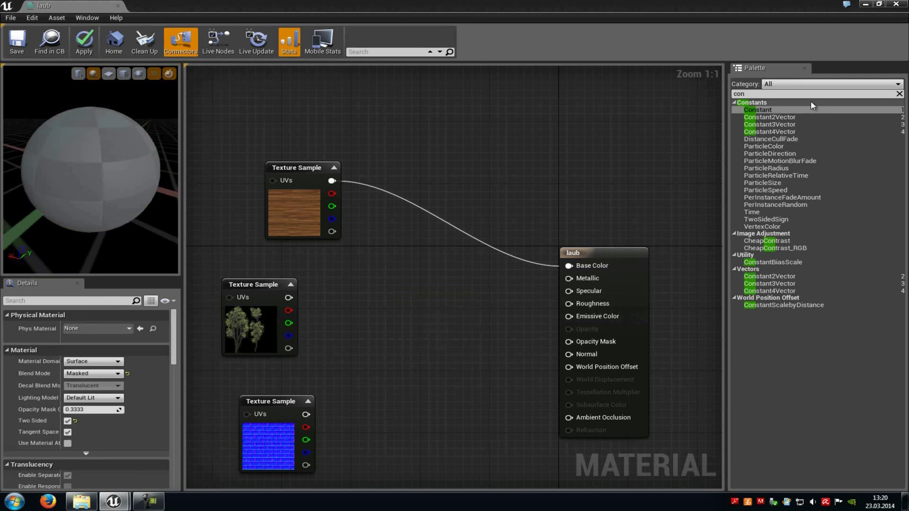
Connect a new Constant node to the Roughness input and inspect its default value on the preview sphere.
drag(764, 110, 405, 308)
drag(472, 328, 569, 304)
mouse_move(73, 180)
mouse_down()
mouse_move(171, 138)
mouse_move(19, 167)
mouse_move(85, 181)
mouse_up()
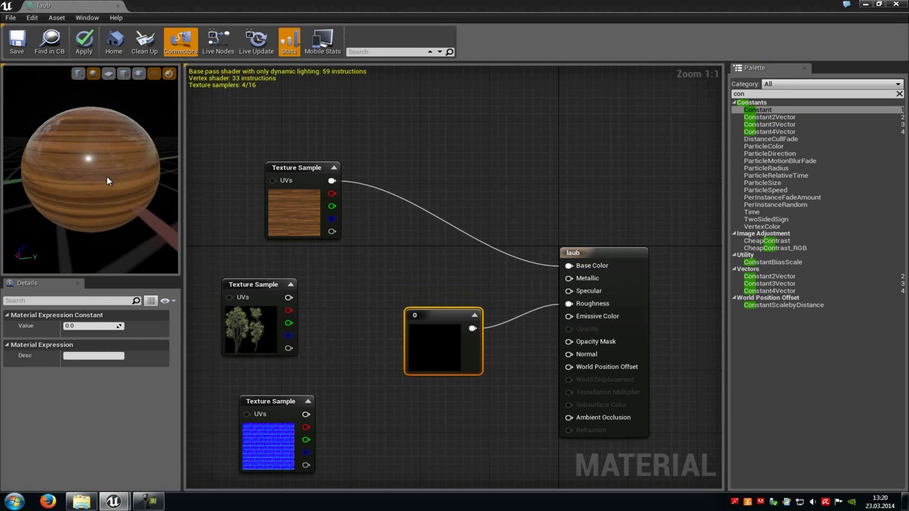
Set the Roughness constant's value to 0.9, and delete the node after checking the preview sphere.
click(88, 327)
text(0.9)
key(Return)
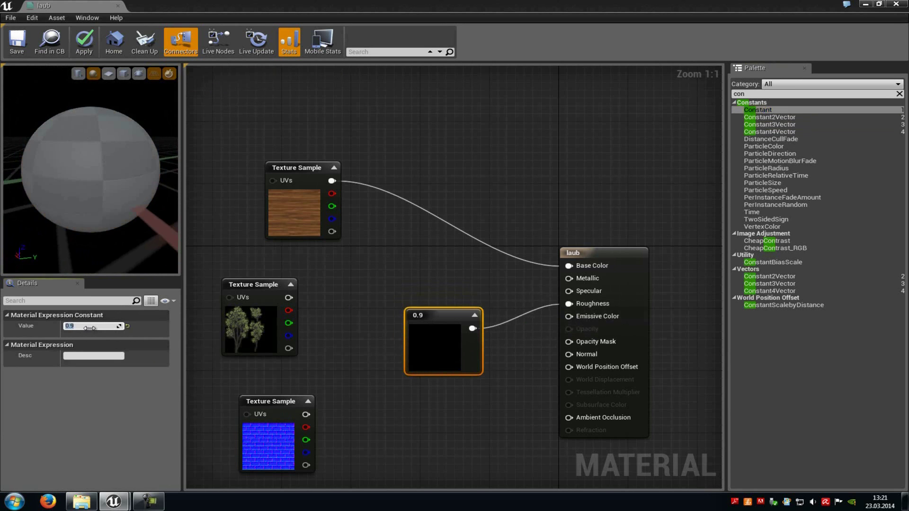
drag(60, 166, 183, 158)
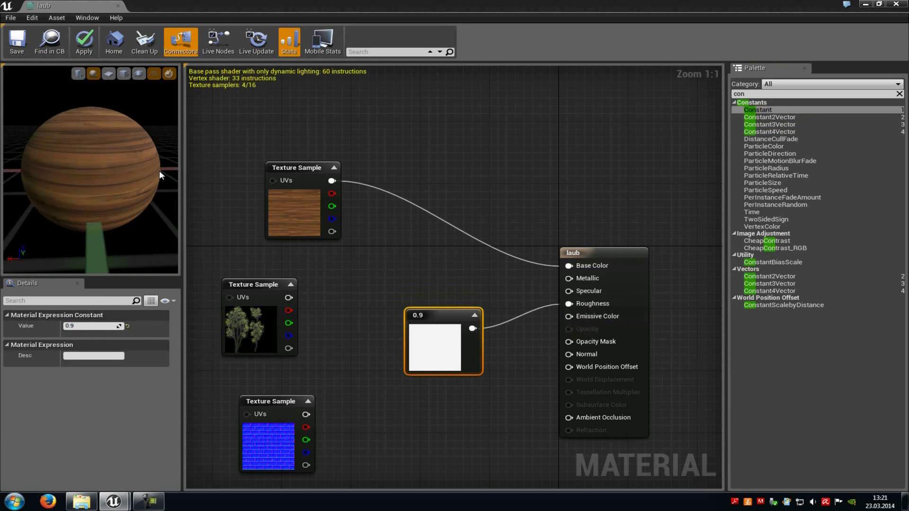
key(Delete)
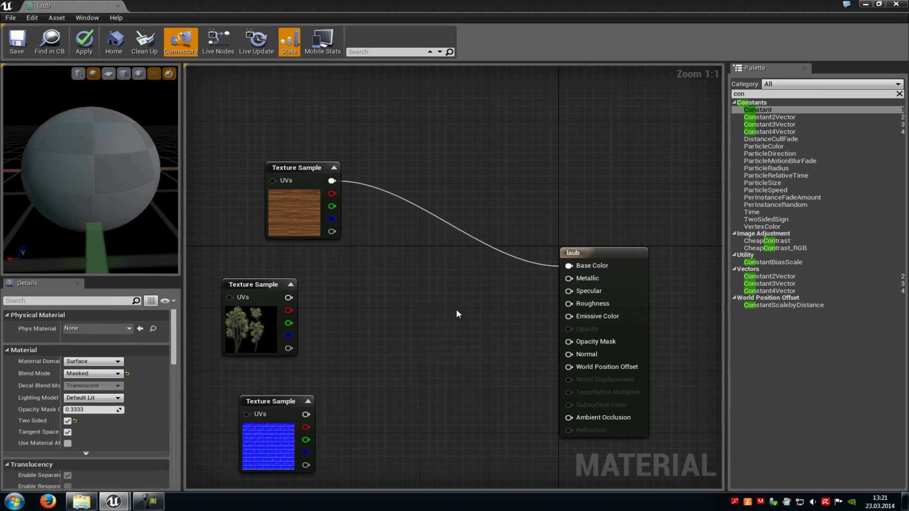
Add a Constant3Vector node to the graph and connect it to the Emissive Color input.
click(762, 110)
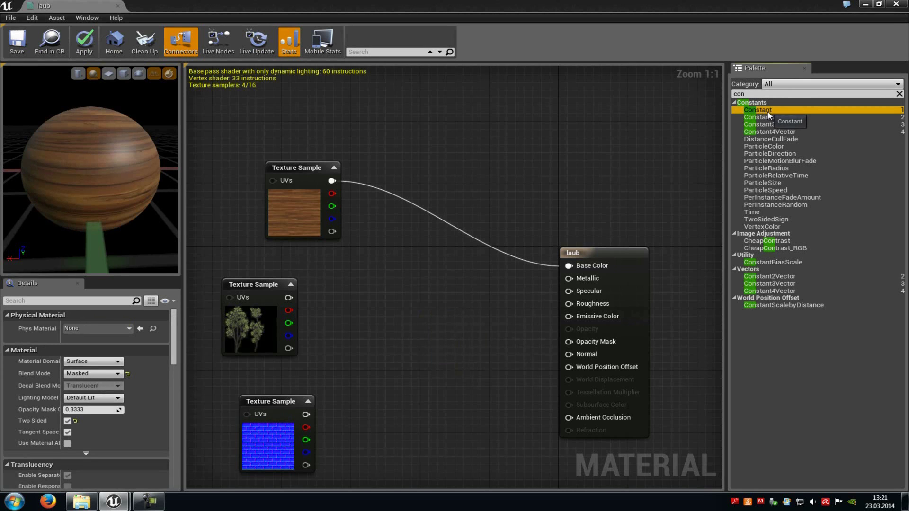
drag(765, 112, 402, 333)
click(769, 124)
drag(464, 352, 569, 316)
Set the Emissive Color constant to orange (1, 0.0907, 0) and inspect the glow on the preview sphere.
double_click(432, 355)
click(213, 355)
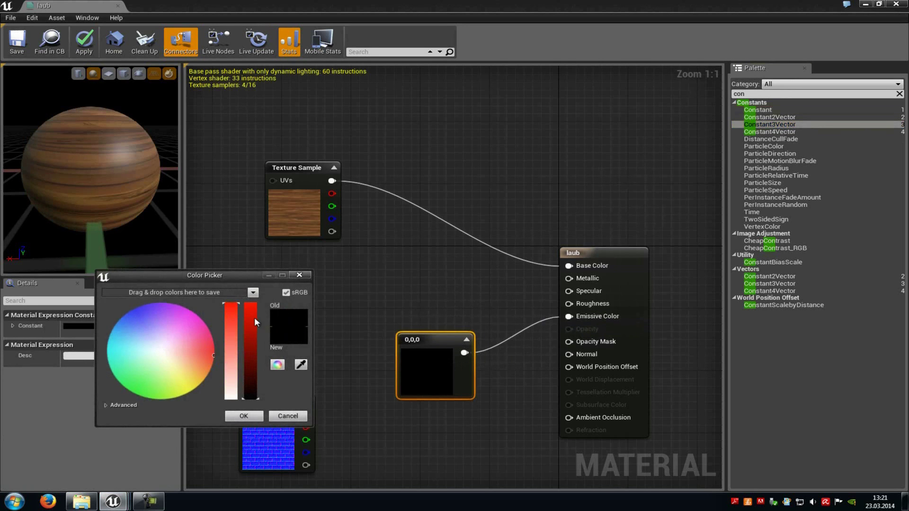
drag(253, 317, 257, 301)
click(245, 415)
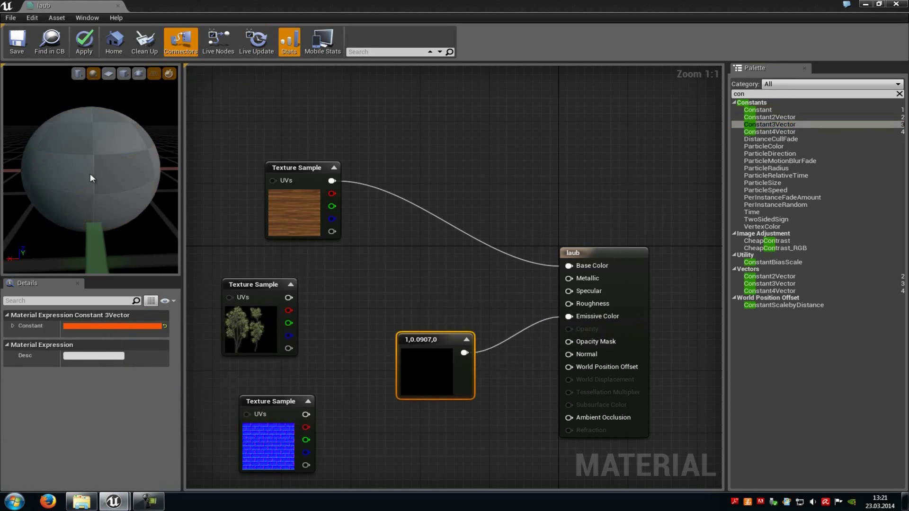
drag(134, 175, 131, 175)
drag(71, 178, 101, 172)
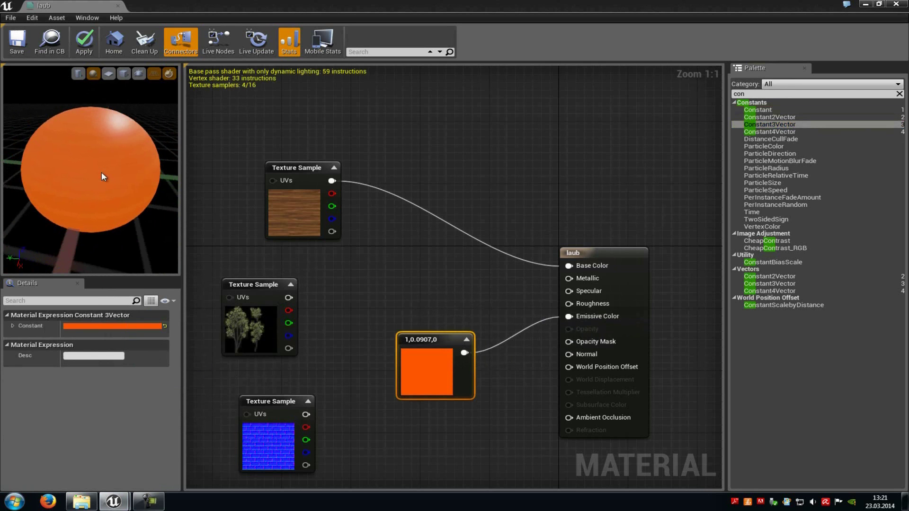
Check the orange emissive preview from another angle and delete the orange Constant3Vector node.
click(476, 305)
right_drag(476, 306, 455, 265)
drag(76, 164, 238, 132)
click(398, 350)
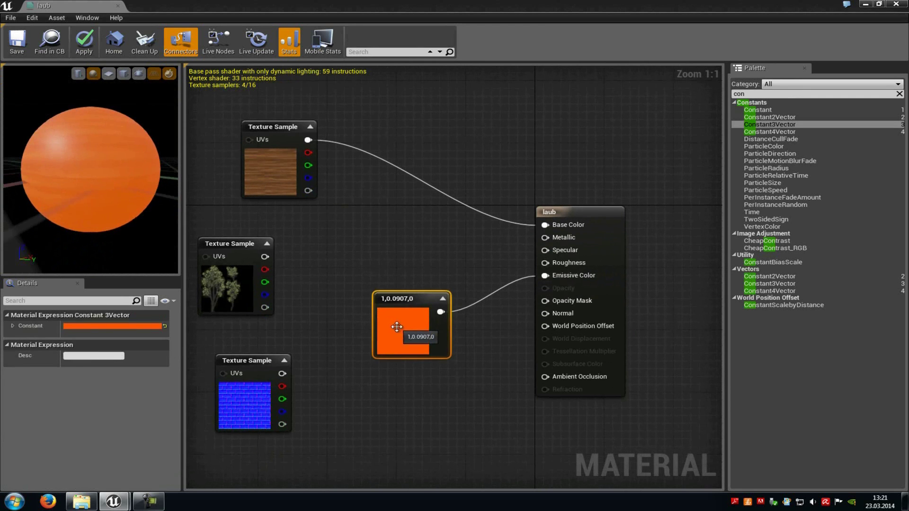
key(Delete)
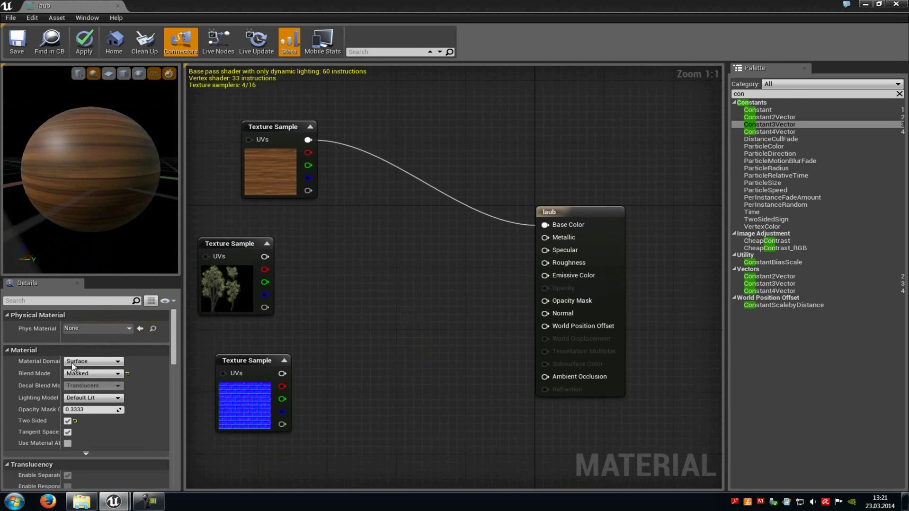
Set the material's Blend Mode to Translucent and inspect the preview sphere.
click(93, 374)
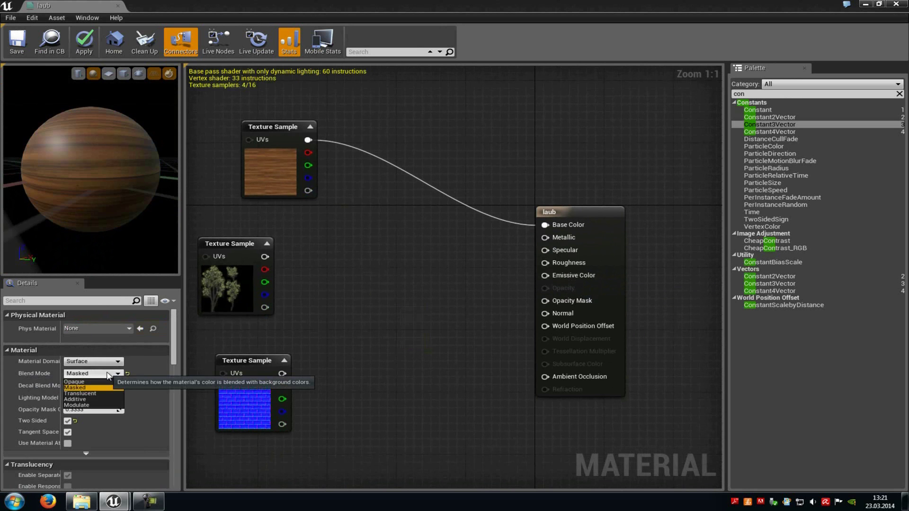
click(97, 394)
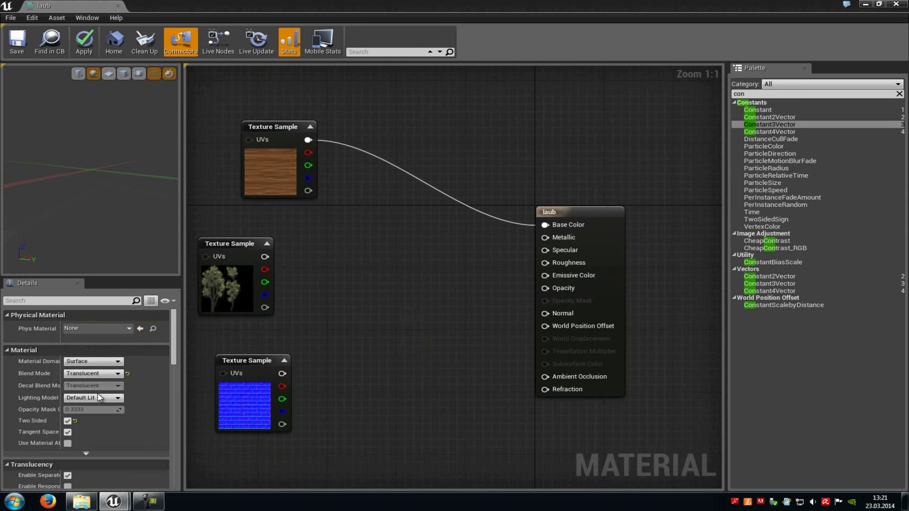
drag(87, 163, 67, 143)
right_drag(321, 211, 392, 224)
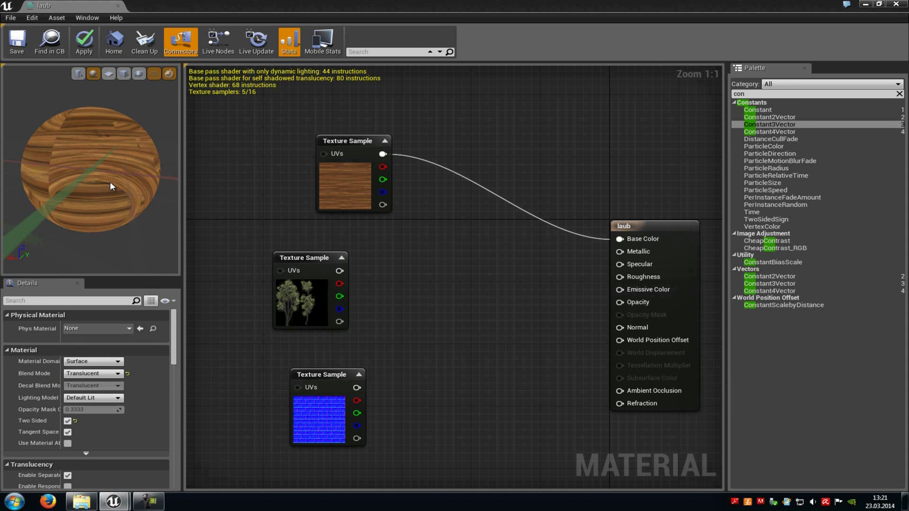
Connect a new Constant node to the Opacity input and set its value to 0.1.
drag(757, 109, 447, 315)
drag(513, 335, 619, 302)
click(89, 328)
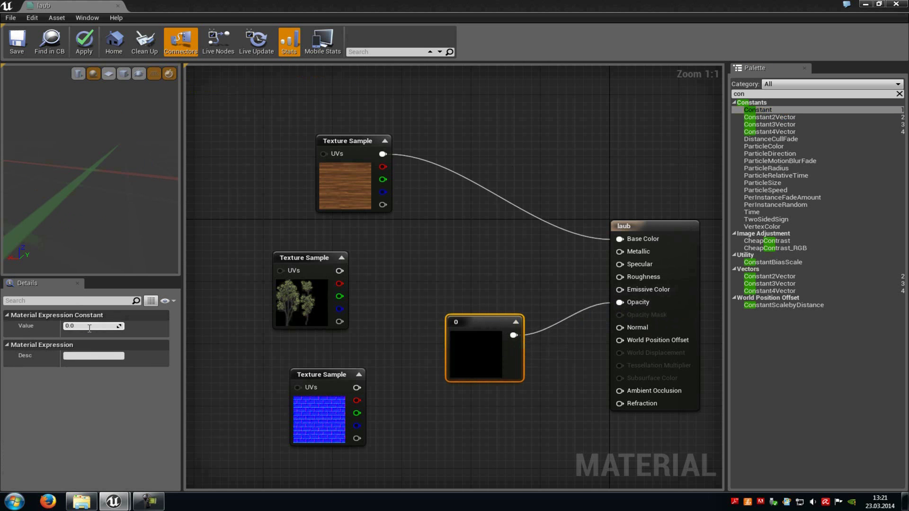
text(0.1)
key(Return)
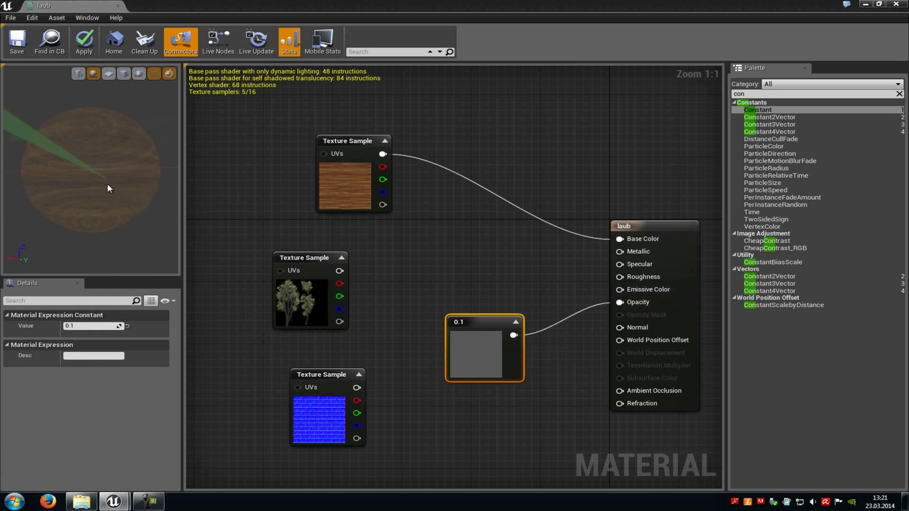
Set the constant feeding Opacity to 1, inspect the preview sphere, and delete the Constant node.
click(90, 329)
text(1)
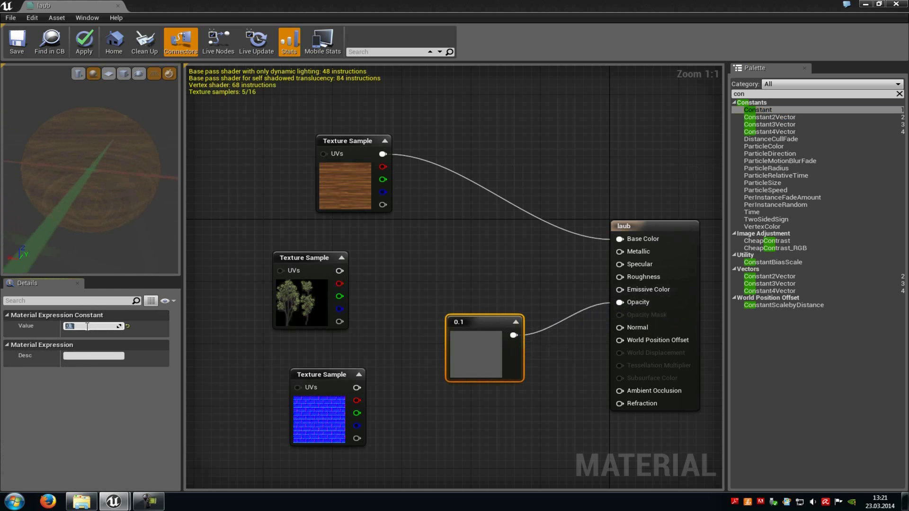
key(Return)
drag(101, 191, 129, 192)
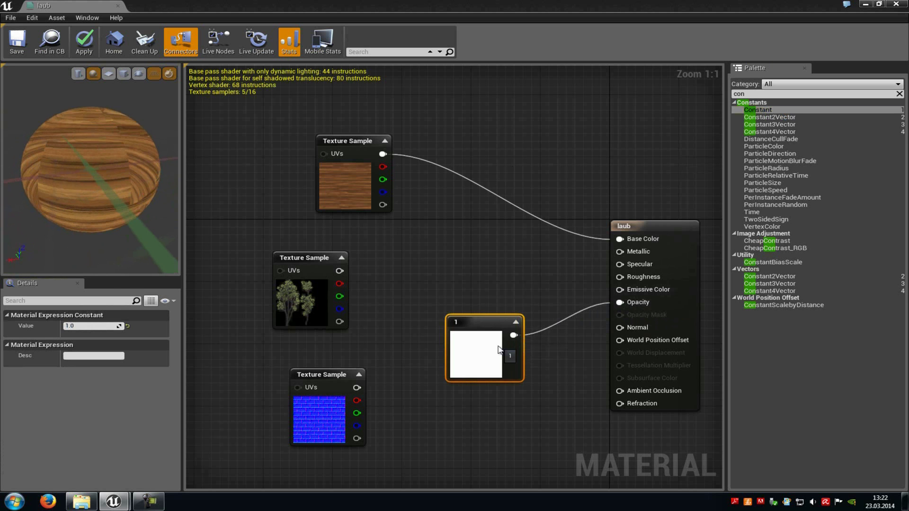
key(Delete)
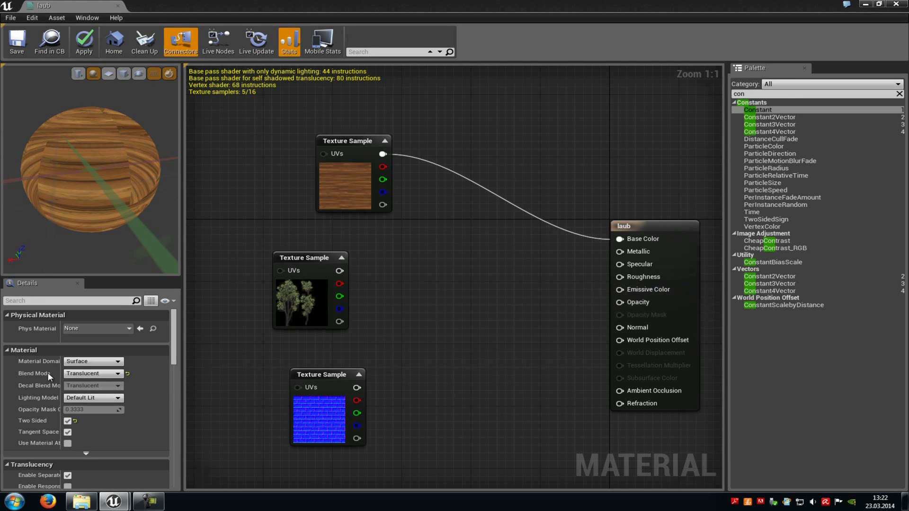
Set the material's Blend Mode to Masked and connect the foliage texture's colour output to Base Color.
click(87, 374)
click(80, 387)
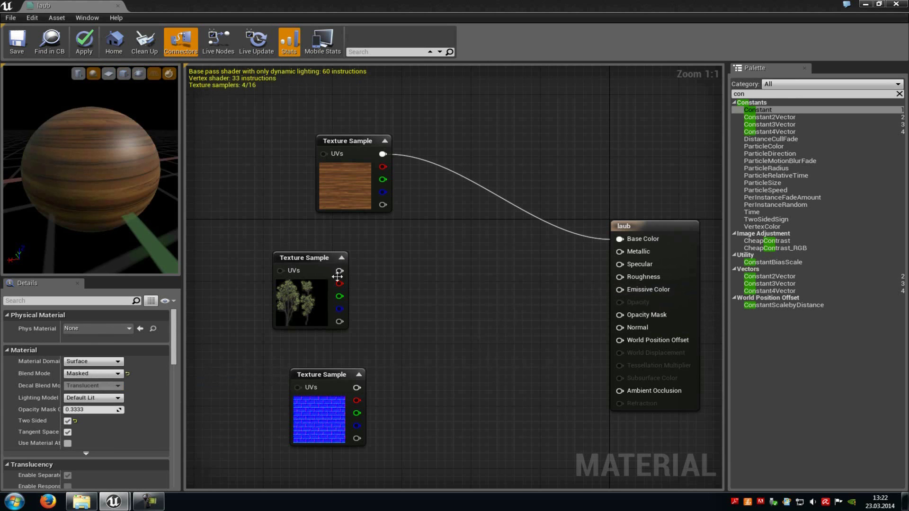
click(318, 290)
drag(338, 270, 619, 239)
click(350, 182)
click(450, 340)
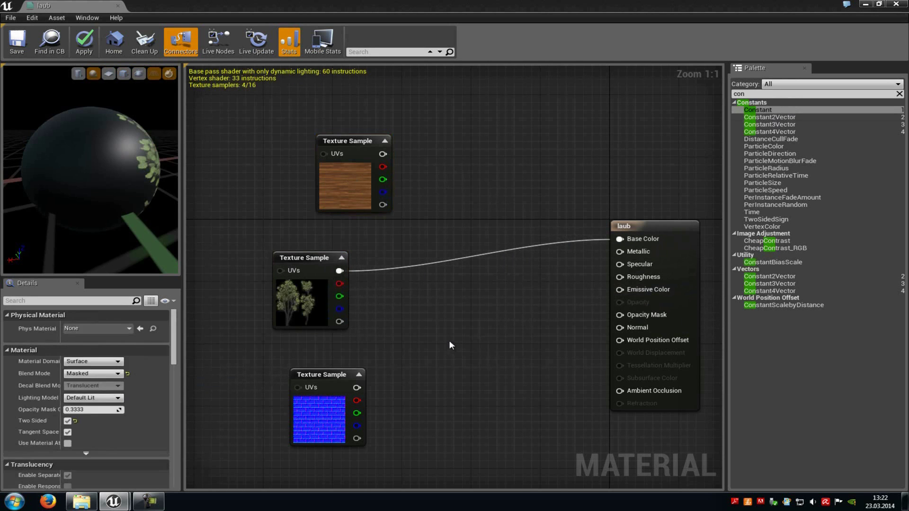
Route the foliage texture's alpha through a new Multiply node into Opacity Mask, with a new Constant node feeding B.
click(447, 322)
click(763, 113)
drag(763, 113, 413, 380)
click(523, 372)
drag(480, 402, 455, 355)
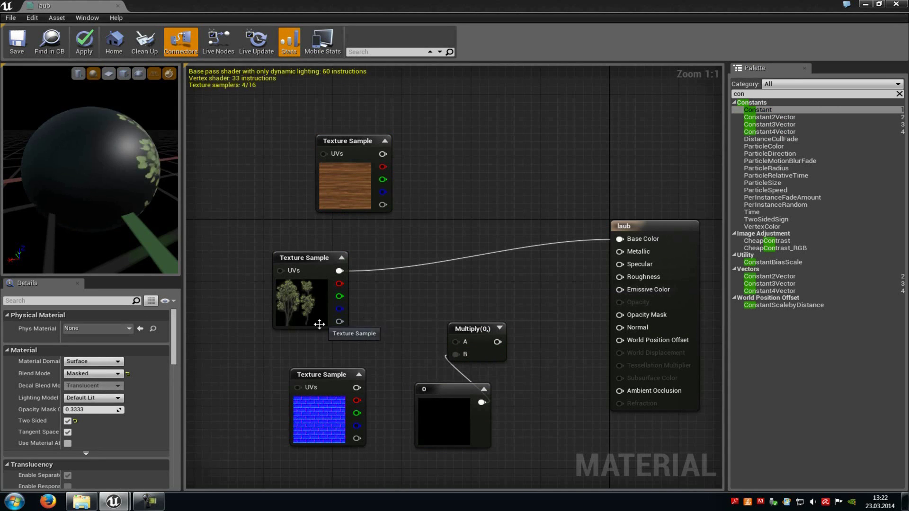
drag(339, 321, 620, 317)
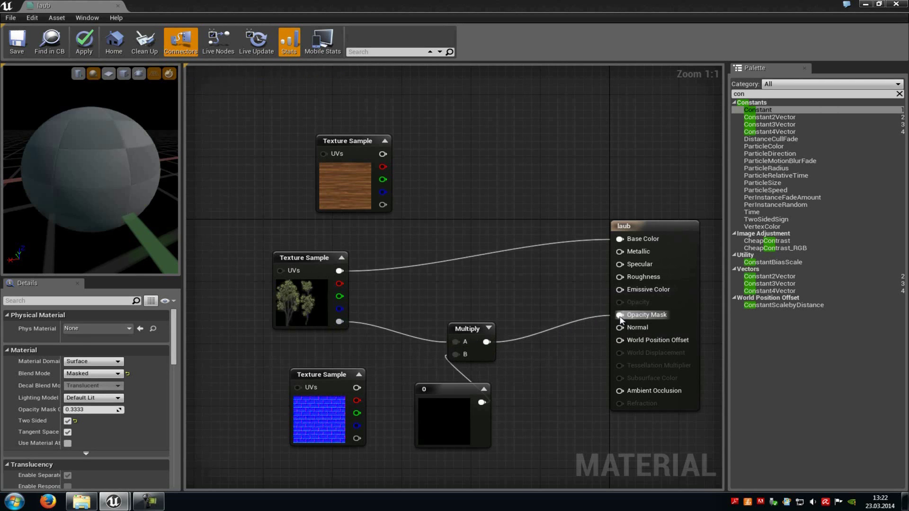
Edit the value of the Constant feeding the Multiply node and inspect the masked foliage on the preview sphere.
drag(441, 416, 446, 417)
click(84, 327)
key(Return)
drag(92, 130, 382, 324)
Delete the Constant node and the Multiply node feeding Opacity Mask.
key(Delete)
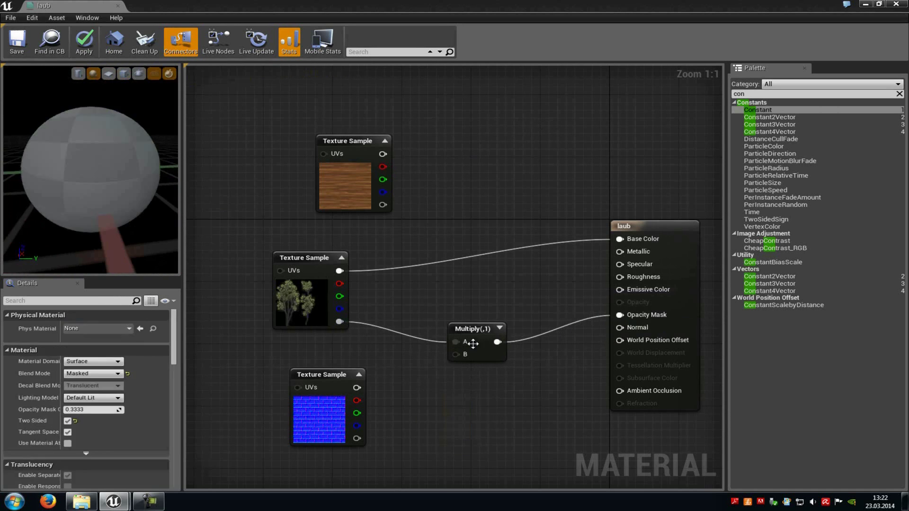
click(466, 328)
key(Delete)
Connect the wood texture to Base Color and the brick normal map to Normal, and inspect the preview sphere.
drag(383, 154, 627, 239)
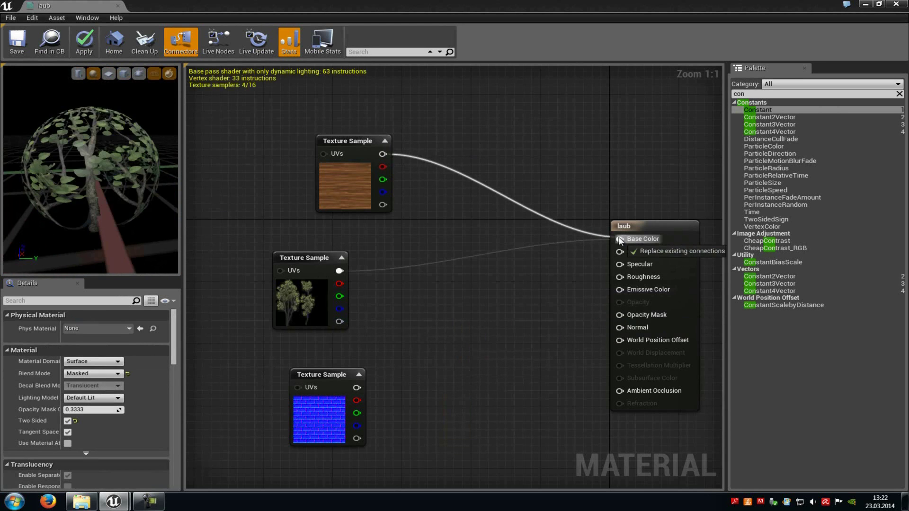
right_drag(598, 323, 575, 307)
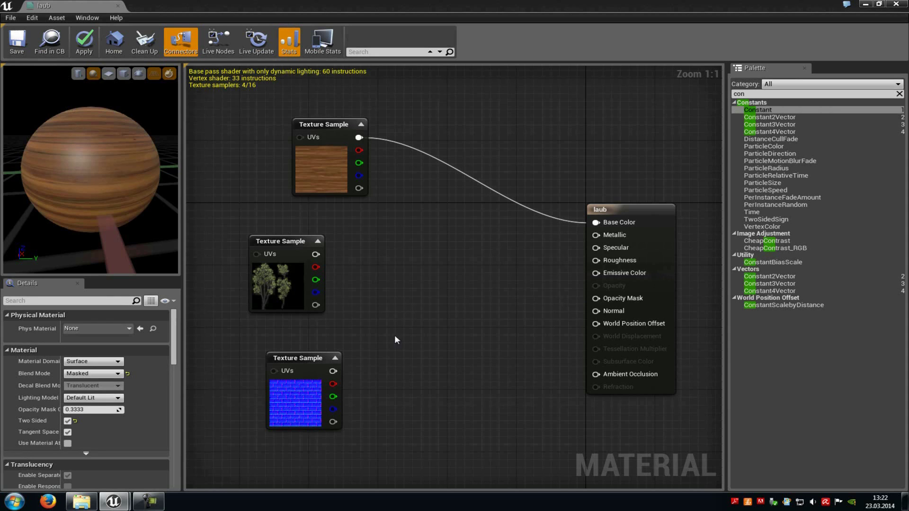
drag(333, 371, 597, 311)
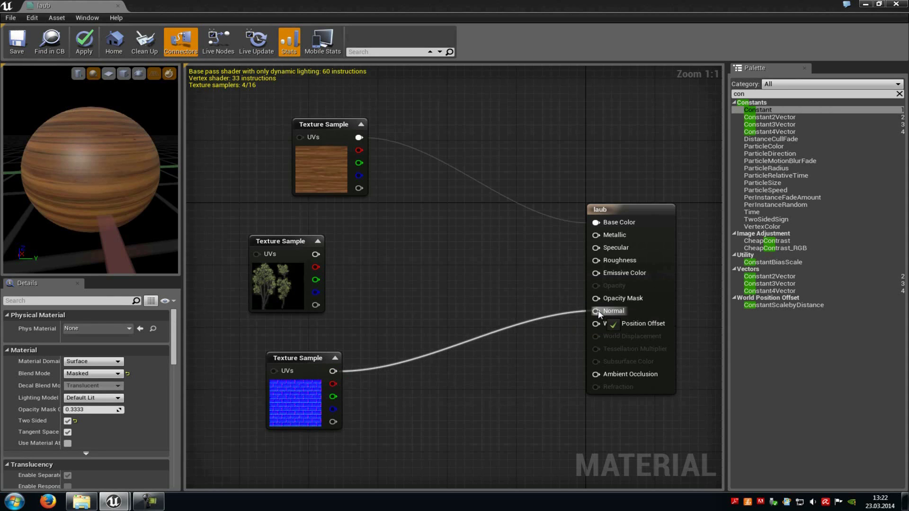
drag(58, 160, 188, 158)
drag(67, 158, 183, 152)
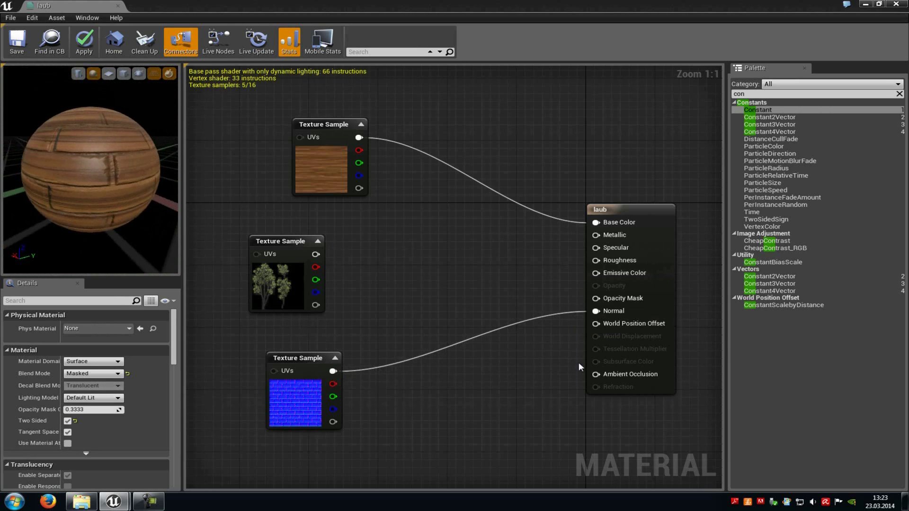
Break the link into the Normal input and connect the foliage texture's colour output to Base Color.
right_click(596, 311)
click(625, 323)
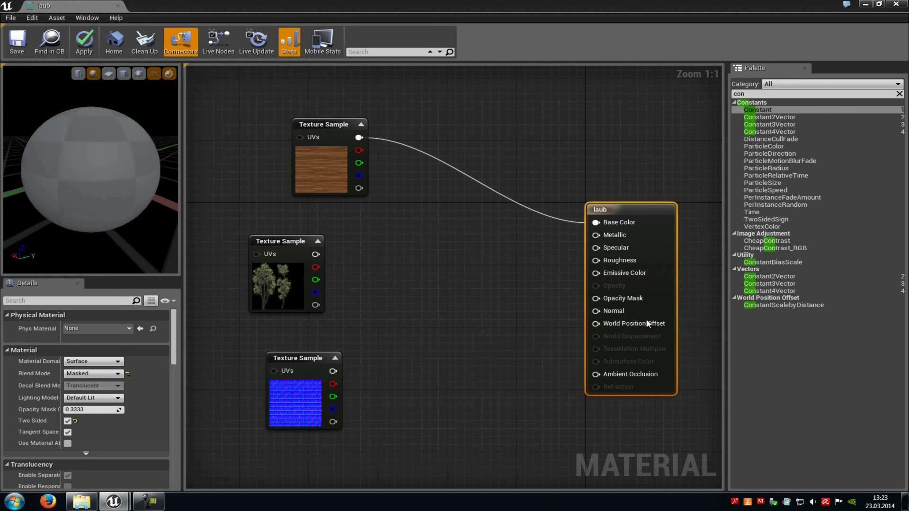
drag(314, 254, 597, 225)
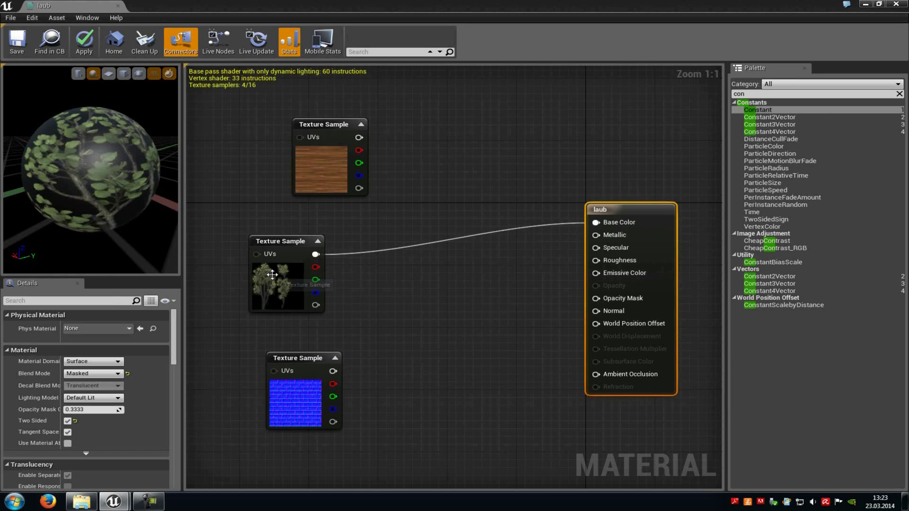
Multiply the foliage texture's alpha by a new Constant of 1 and connect the result to Opacity Mask.
click(440, 303)
drag(315, 305, 452, 315)
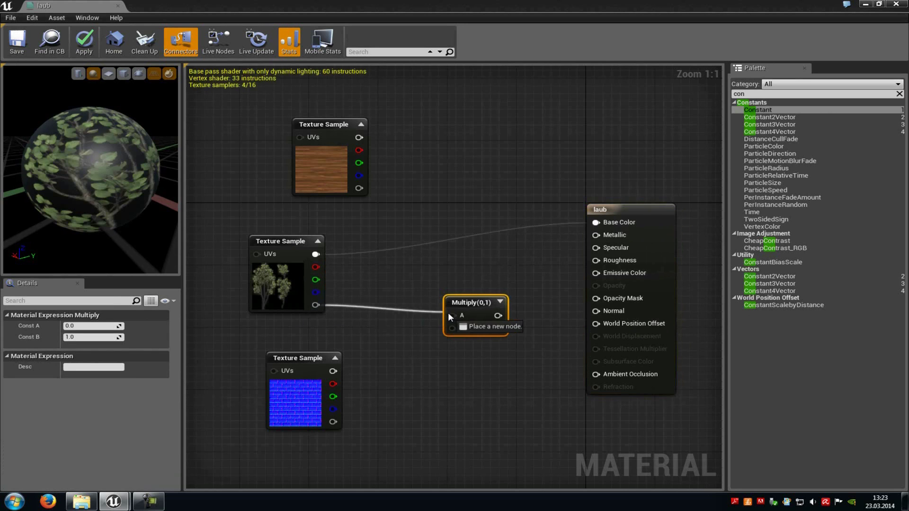
drag(781, 108, 415, 341)
drag(461, 358, 595, 298)
click(97, 326)
text(1)
click(557, 367)
click(525, 357)
Add Sine and Panner nodes and connect the Panner through the Sine to World Position Offset.
right_drag(518, 329, 527, 305)
text(sine)
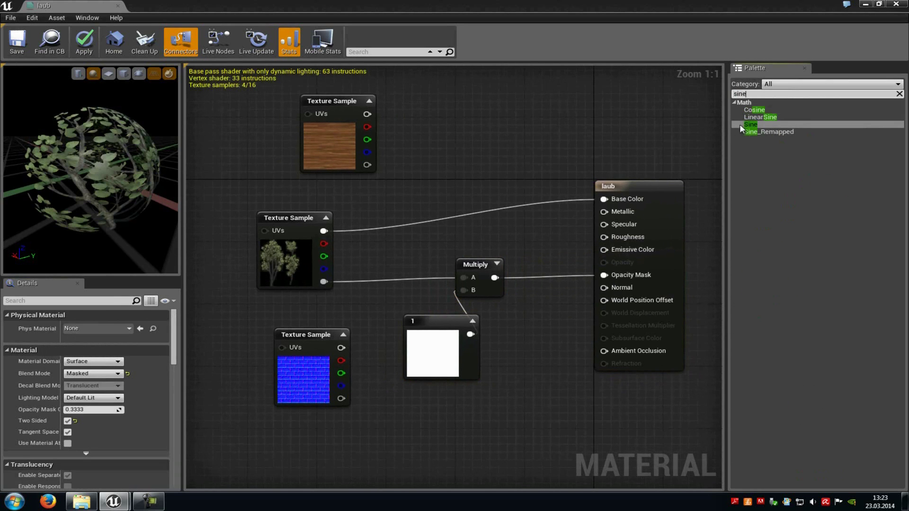
click(754, 126)
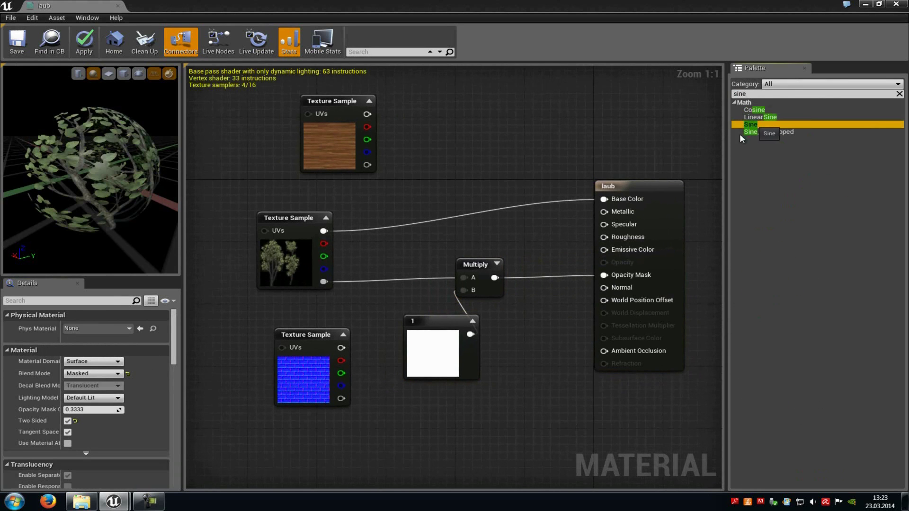
drag(432, 439, 432, 440)
text(pan)
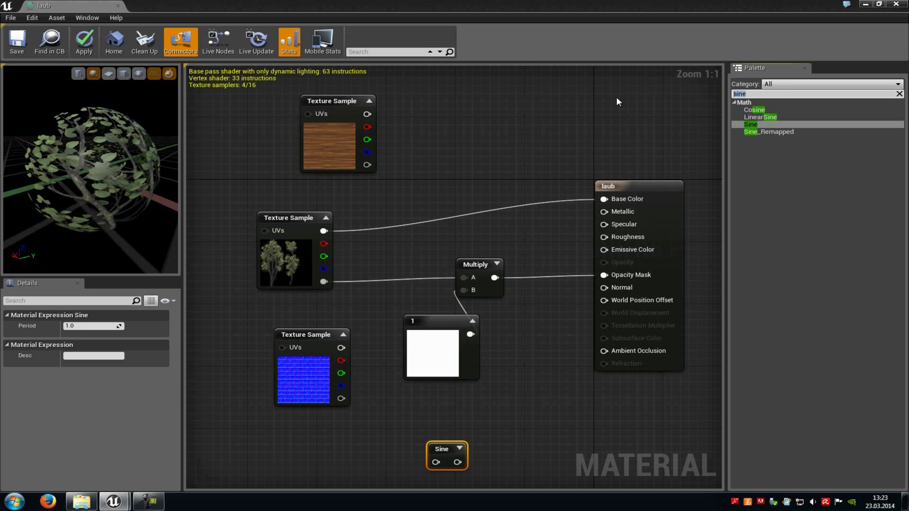
drag(803, 108, 375, 426)
drag(457, 408, 623, 245)
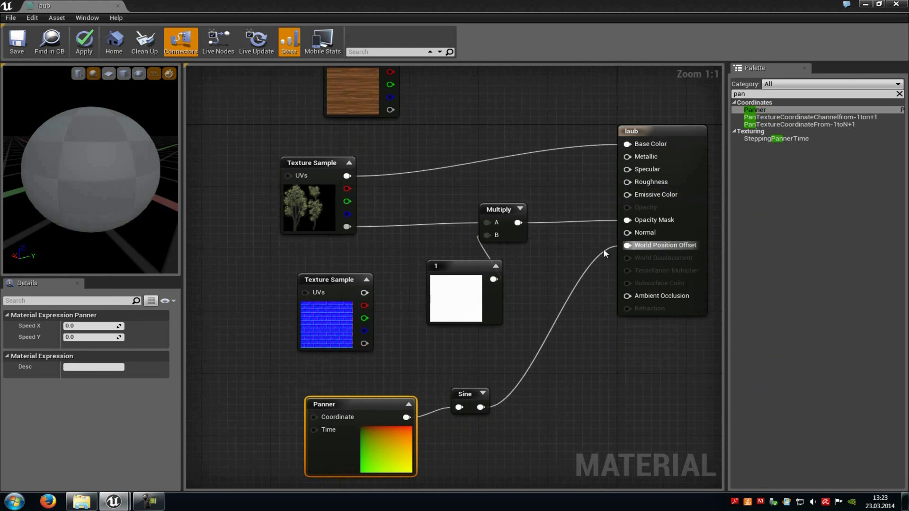
Set the Panner's Speed X to 0.8 and Speed Y to 0.4, and inspect the moving preview sphere.
click(85, 326)
text(.8)
key(Tab)
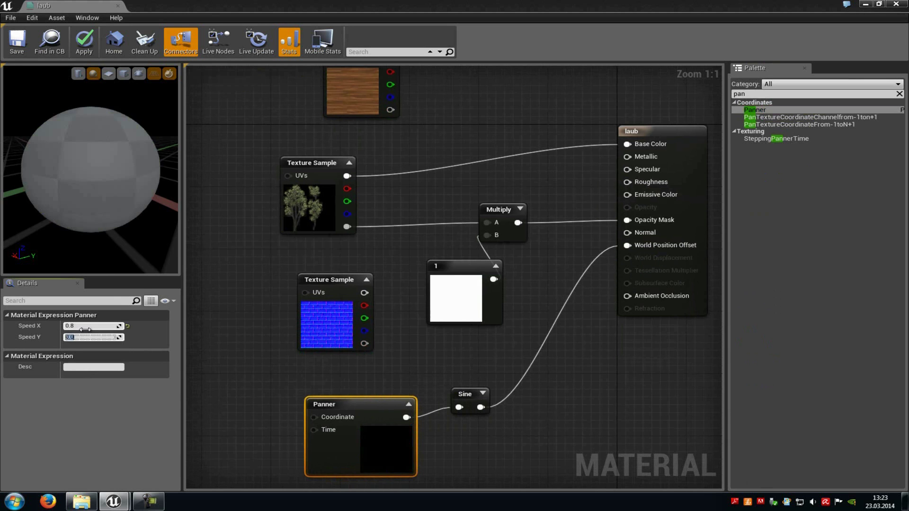
text(.4)
key(Return)
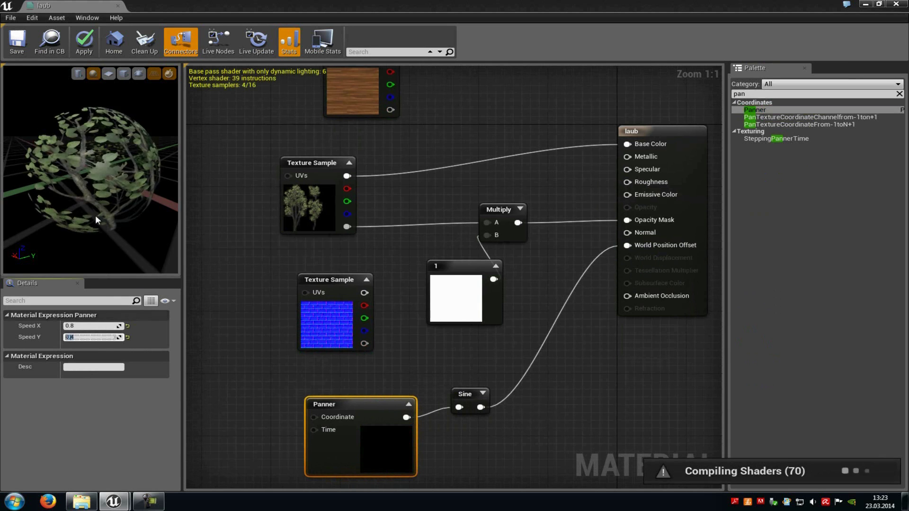
drag(58, 162, 135, 155)
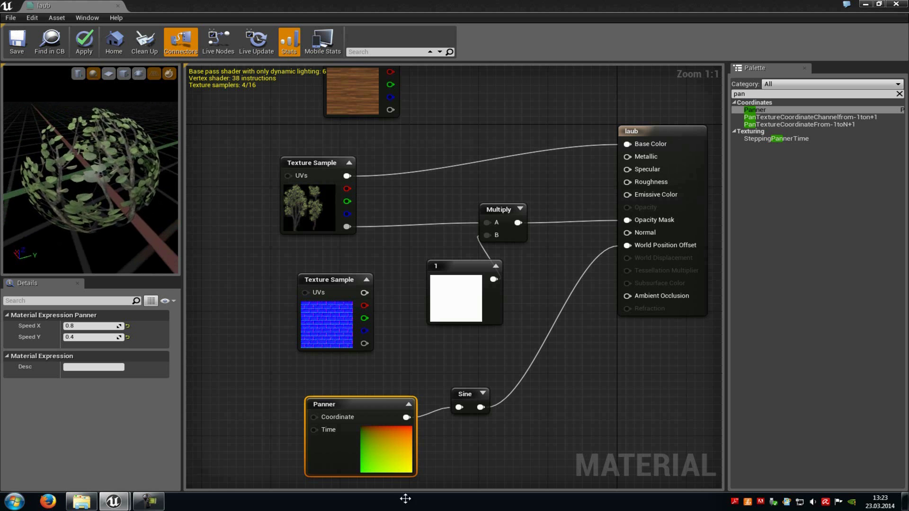
Delete the Panner and Sine nodes driving World Position Offset.
key(Delete)
click(478, 403)
key(Delete)
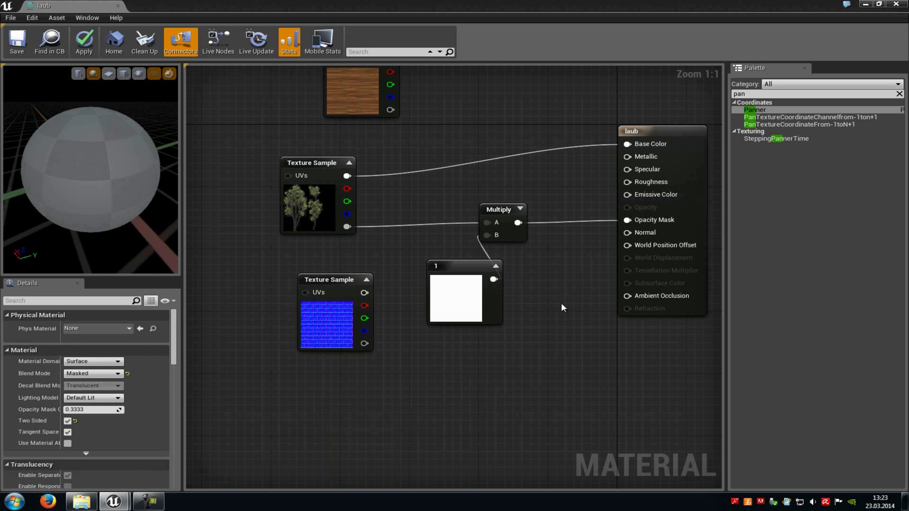
Set the material's D3D11 tessellation mode to Flat Tessellation.
right_drag(509, 371, 487, 380)
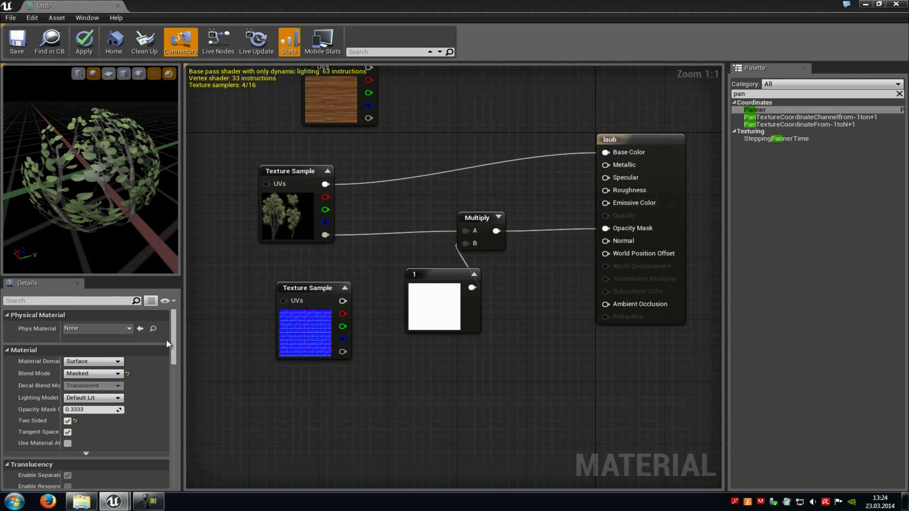
scroll(158, 409, down, 10)
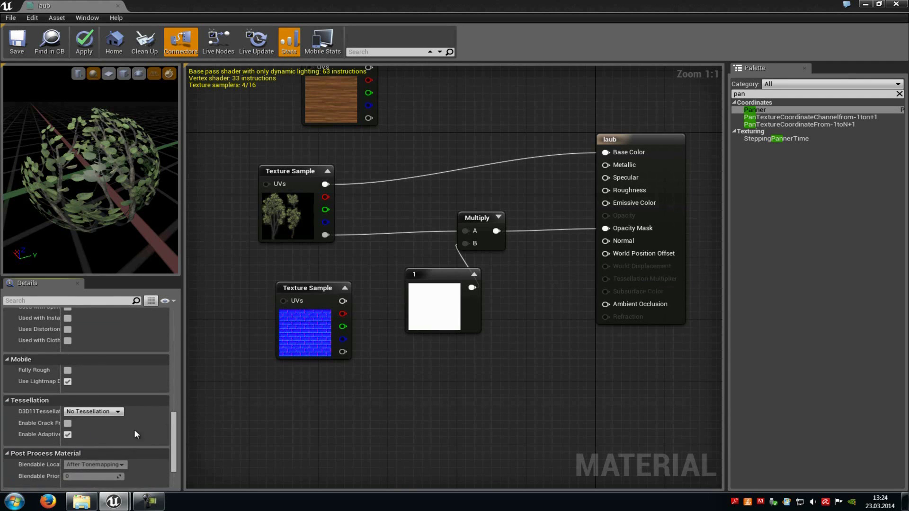
click(96, 412)
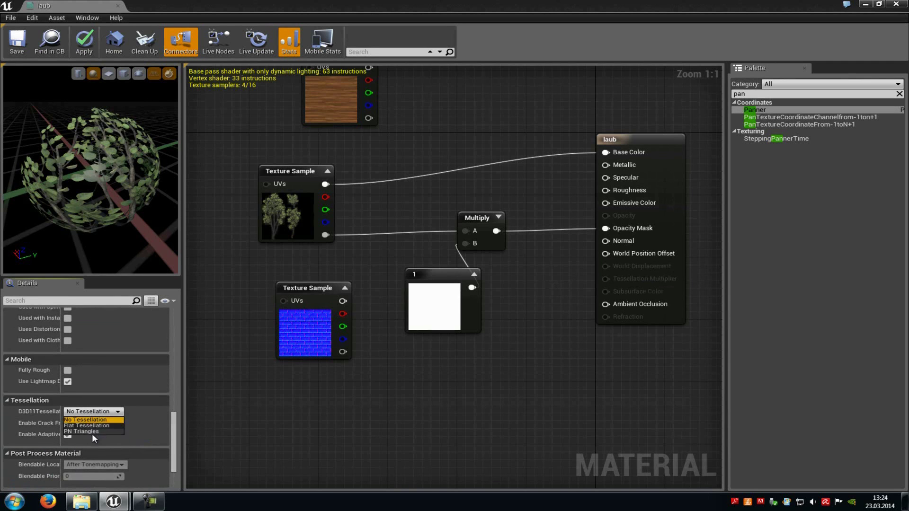
click(99, 426)
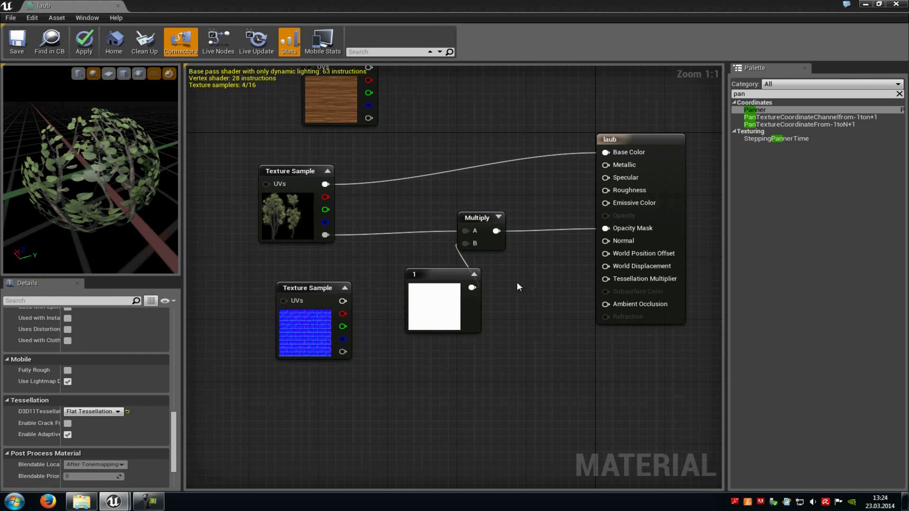
right_drag(513, 270, 483, 269)
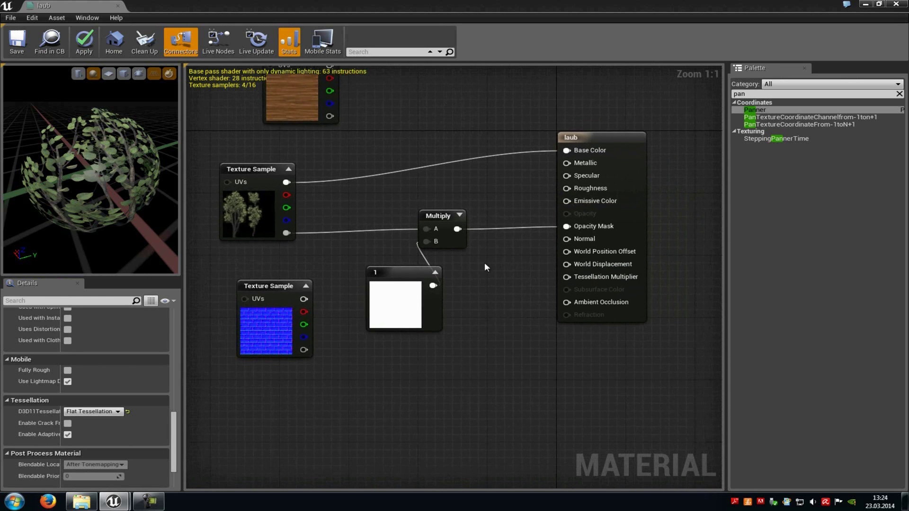
right_drag(322, 100, 334, 124)
drag(344, 91, 453, 117)
click(393, 145)
right_drag(551, 321, 521, 313)
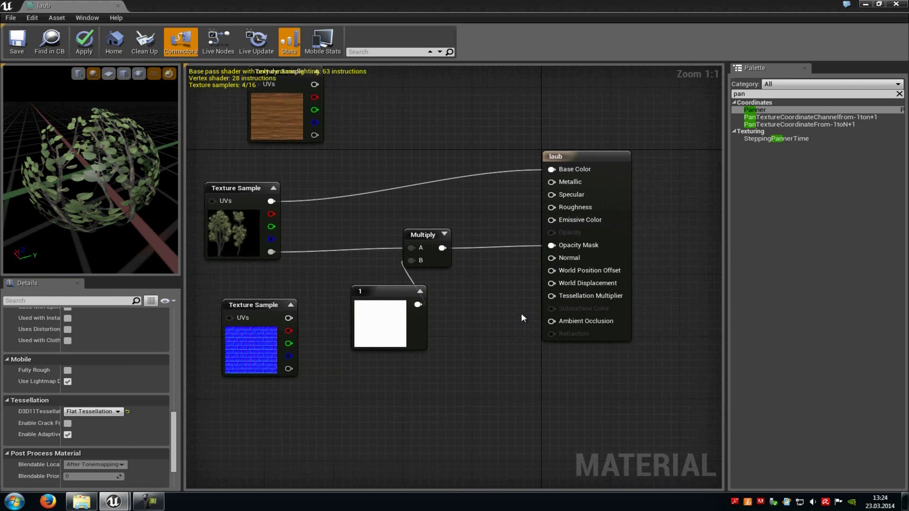
right_drag(522, 295, 526, 327)
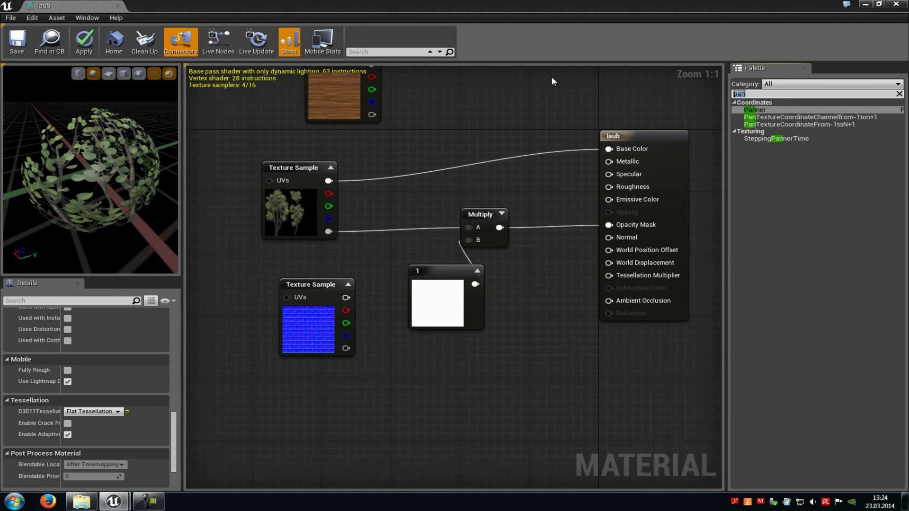
Clear the node search and add an unconnected Multiply node in the empty graph area below the Constant.
key(BackSpace)
click(495, 367)
click(431, 393)
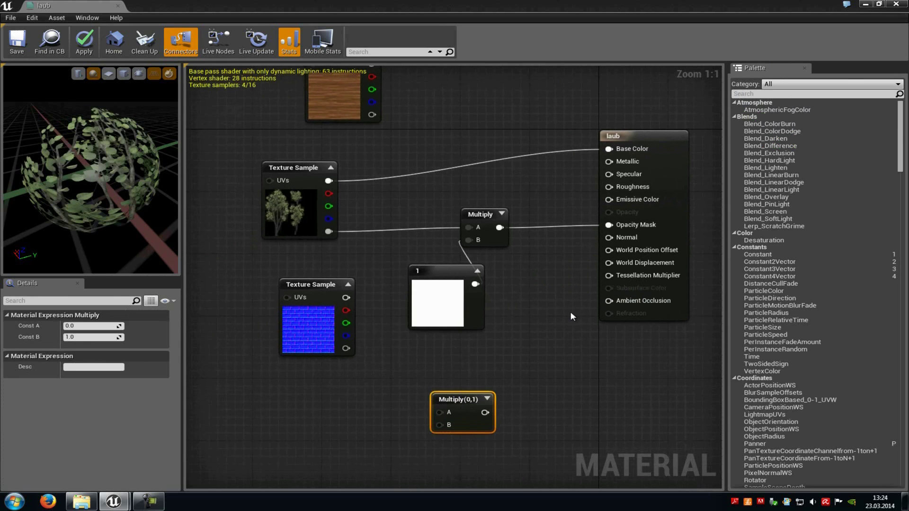
Look over the material's blend mode options, keep Masked, and set its lighting model to Subsurface.
click(558, 295)
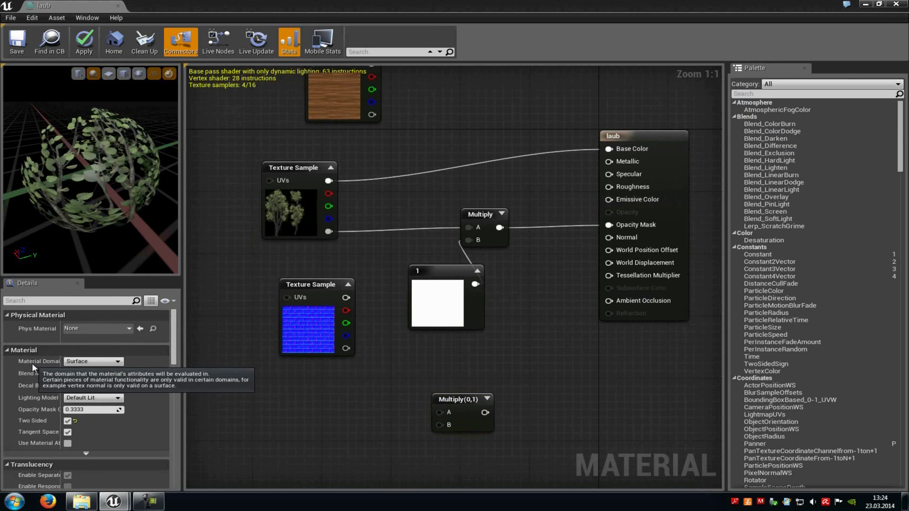
click(118, 375)
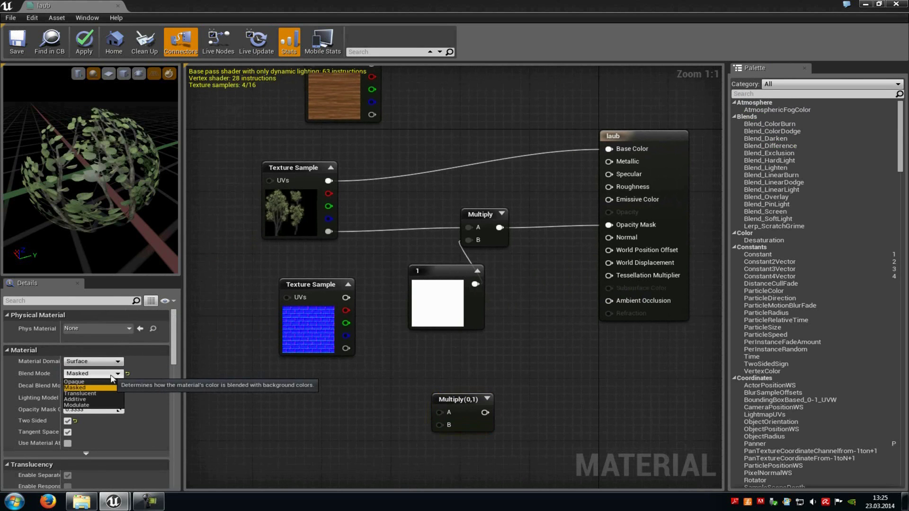
click(144, 377)
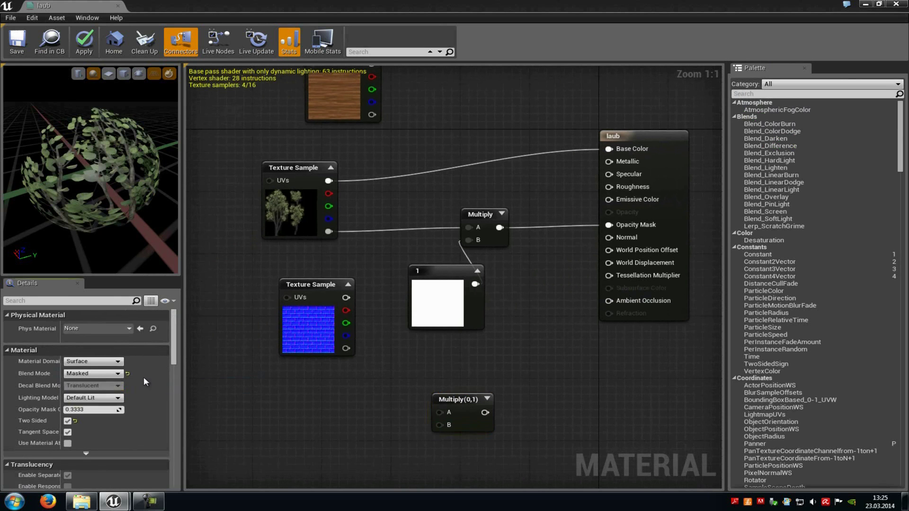
click(92, 399)
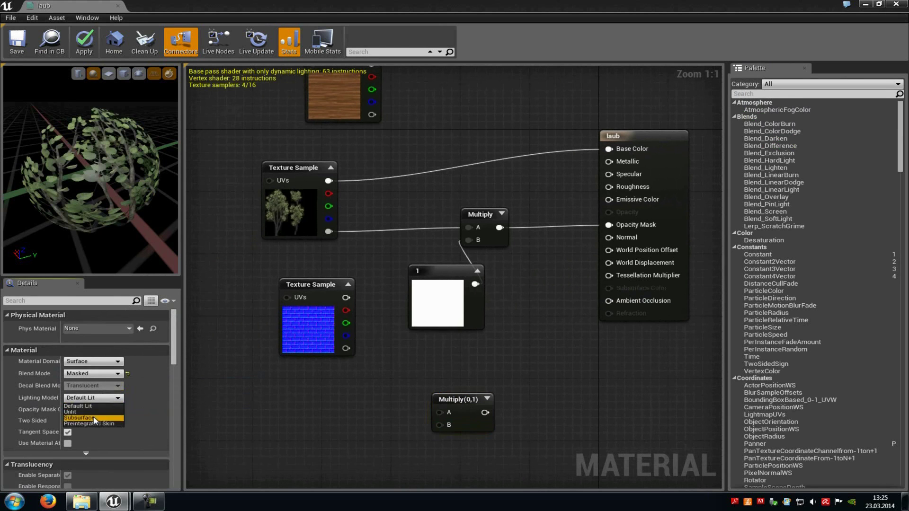
click(93, 418)
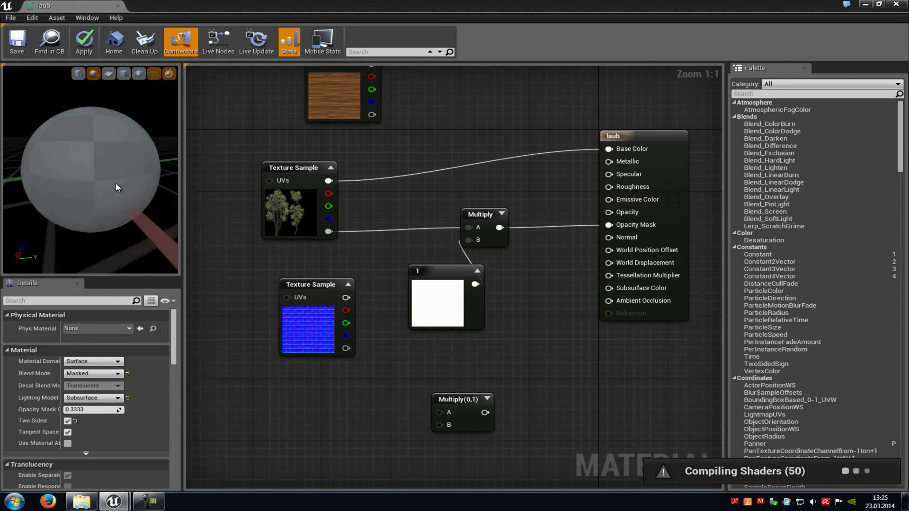
drag(115, 183, 144, 197)
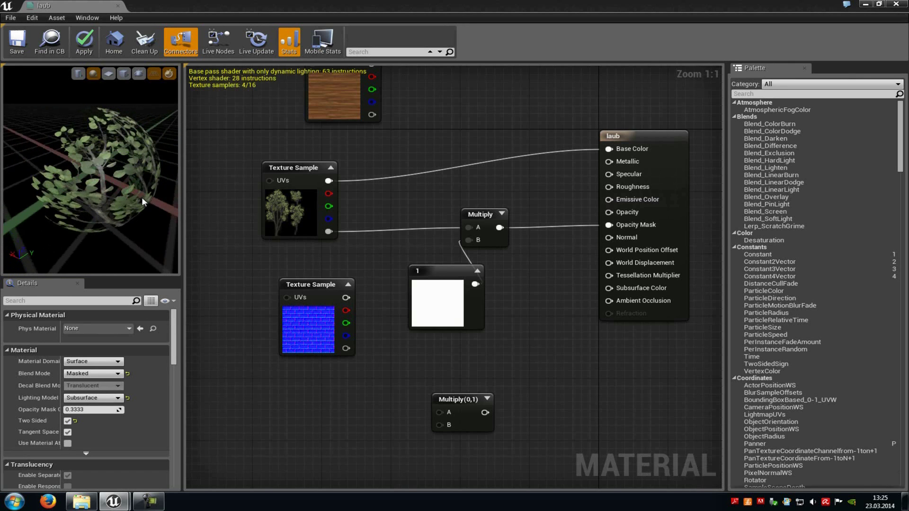
Connect the unconnected Multiply node to Subsurface Color and the leaf texture's colour output to its A input.
drag(487, 413, 609, 288)
right_drag(486, 350, 532, 342)
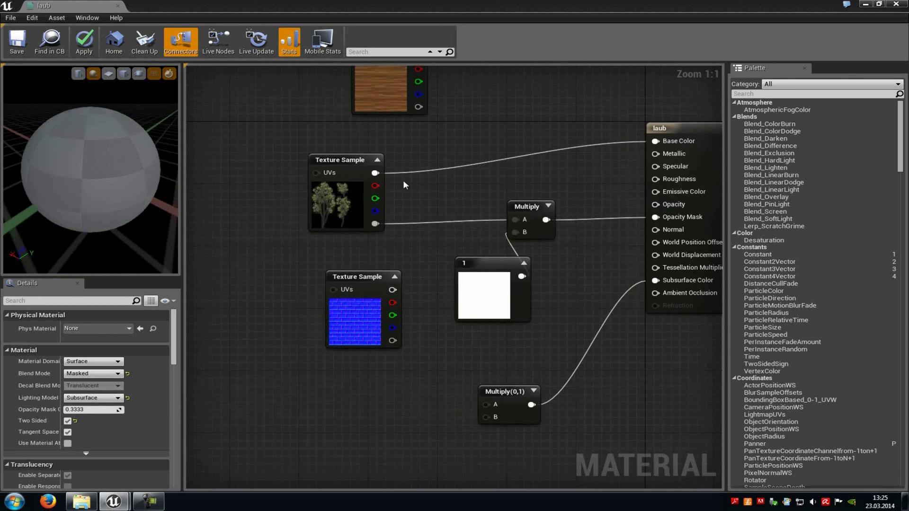
drag(376, 171, 485, 404)
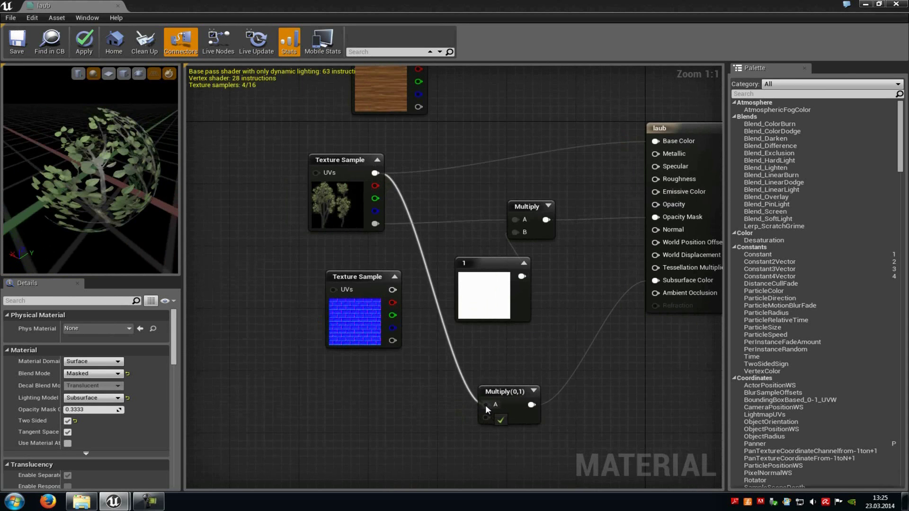
right_drag(450, 432, 486, 420)
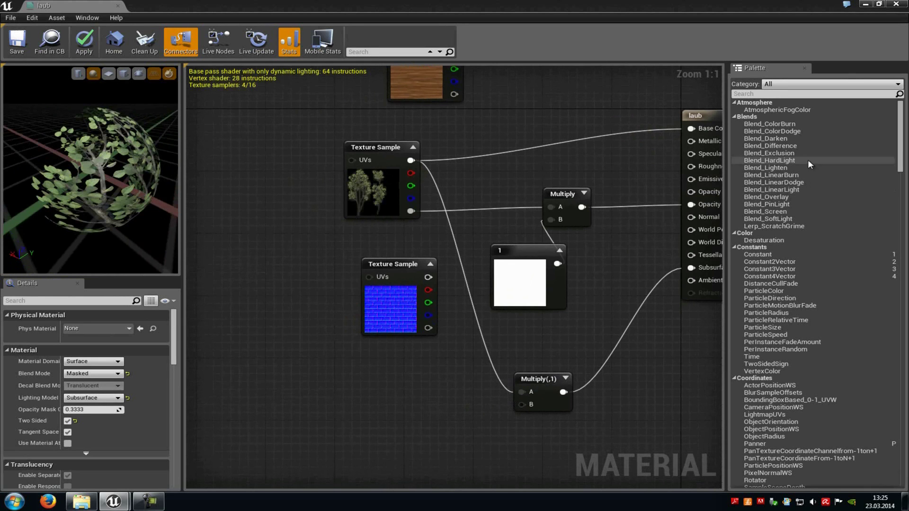
Find the Constant3Vector node with the search "con", add it below the textures and connect it to the lower Multiply's B input.
click(770, 94)
text(con)
drag(776, 124, 328, 427)
drag(393, 446, 519, 406)
Set the Constant3Vector's colour to orange (0.685, 0.0774, 0) and inspect the preview sphere.
click(314, 461)
click(357, 451)
click(126, 326)
drag(191, 344, 278, 333)
click(271, 415)
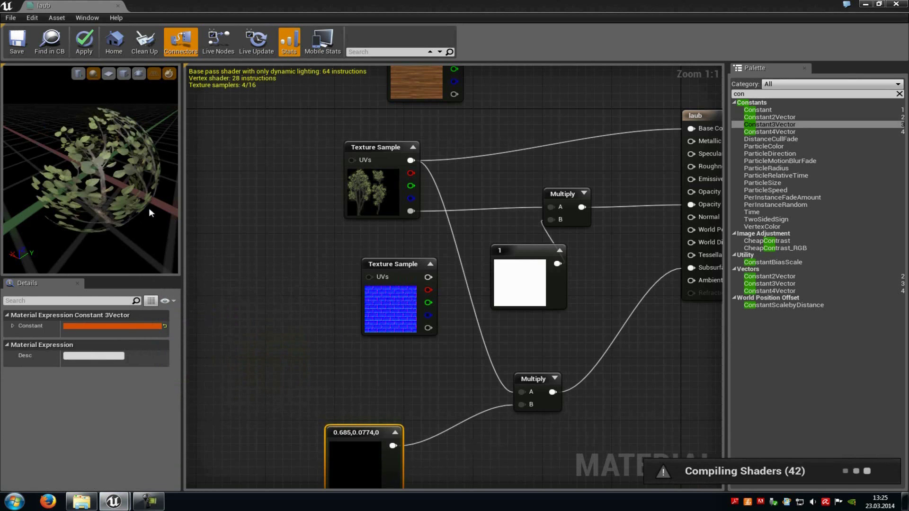
mouse_move(151, 209)
mouse_down()
mouse_move(106, 173)
mouse_move(109, 187)
mouse_move(44, 183)
mouse_move(77, 186)
mouse_move(30, 220)
mouse_move(153, 213)
mouse_up()
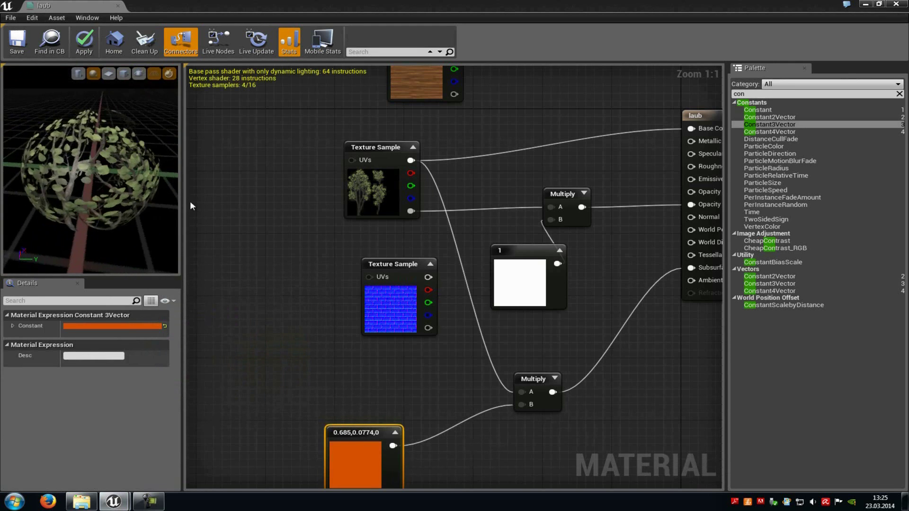
Apply the laub material and place the tree mesh from the Props folder in the level.
click(878, 4)
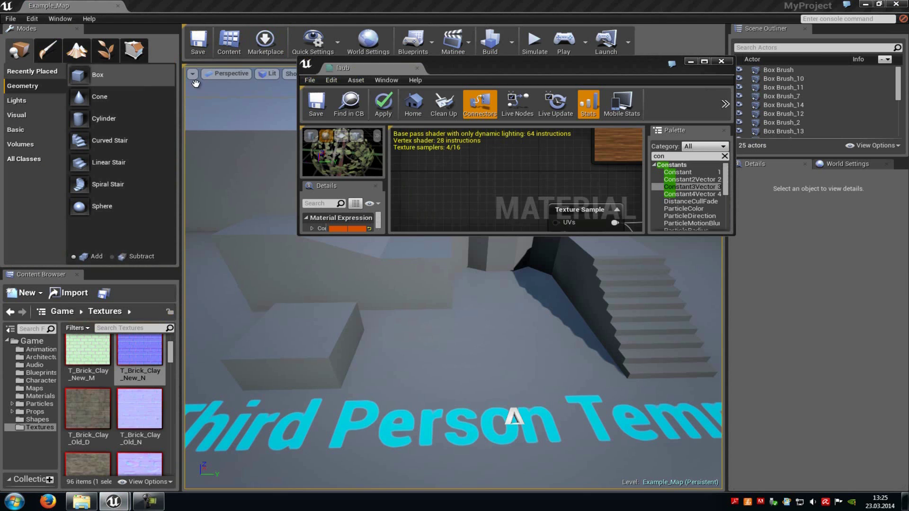
click(42, 413)
click(383, 104)
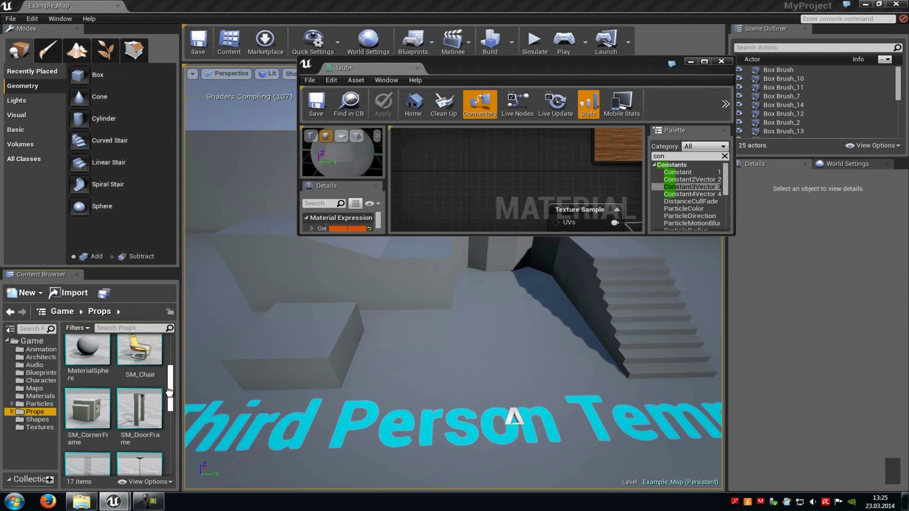
scroll(142, 378, up, 2)
click(88, 422)
drag(88, 421, 904, 440)
Move the material editor window clear of the viewport and examine the tree's foliage against the light from several viewpoints.
key(r)
drag(615, 64, 228, 340)
mouse_move(494, 293)
right_down()
mouse_move(501, 303)
mouse_move(576, 298)
mouse_move(501, 353)
mouse_move(582, 328)
mouse_move(497, 429)
mouse_move(573, 271)
mouse_move(560, 281)
right_up()
click(497, 429)
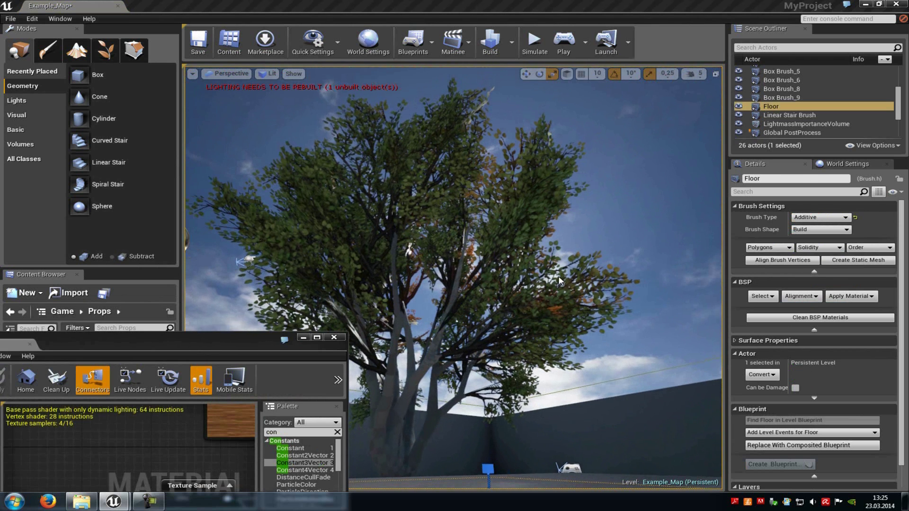
drag(231, 347, 296, 447)
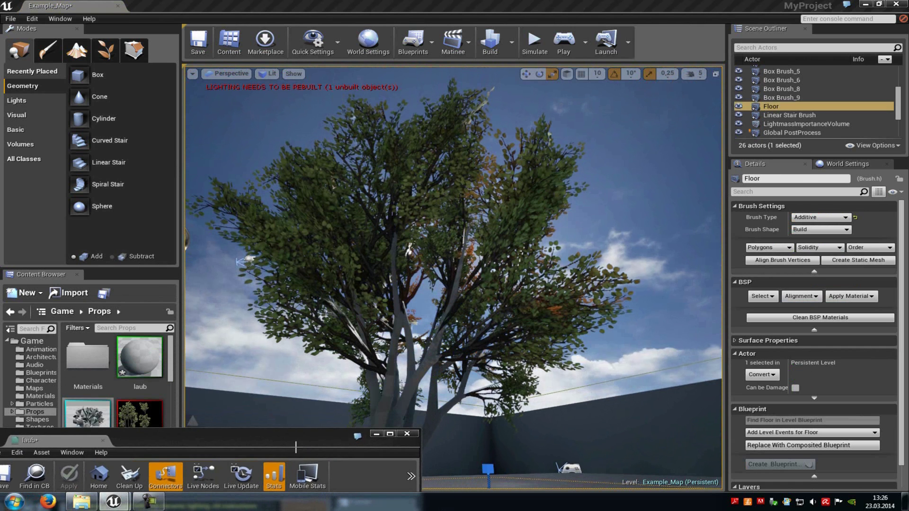
right_drag(596, 285, 493, 326)
key(w)
key(s)
key(w)
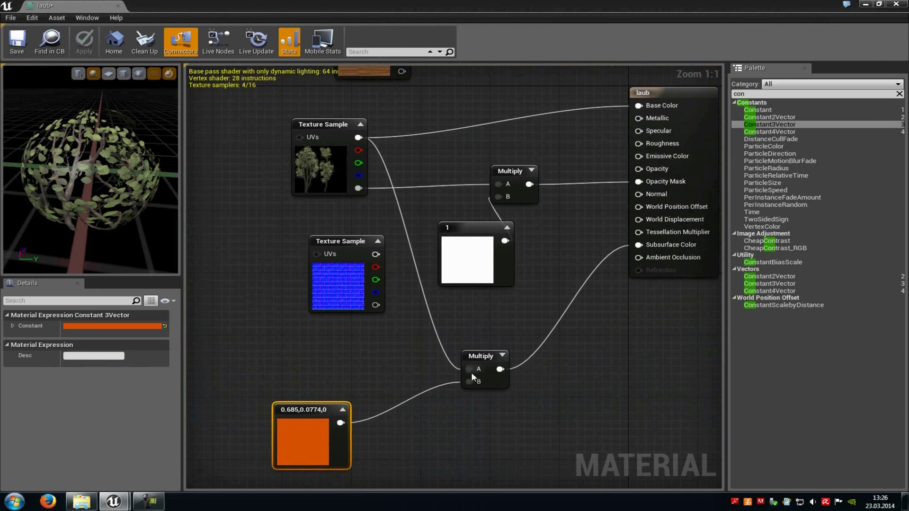
Delete the lower Multiply node and the orange Constant3Vector from the laub graph, and look at the tree in the level.
click(486, 363)
key(Delete)
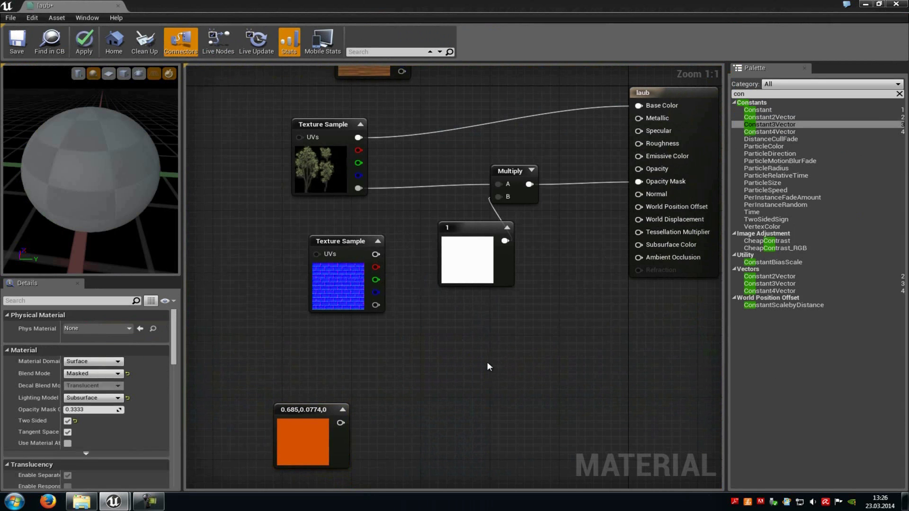
click(293, 443)
key(Delete)
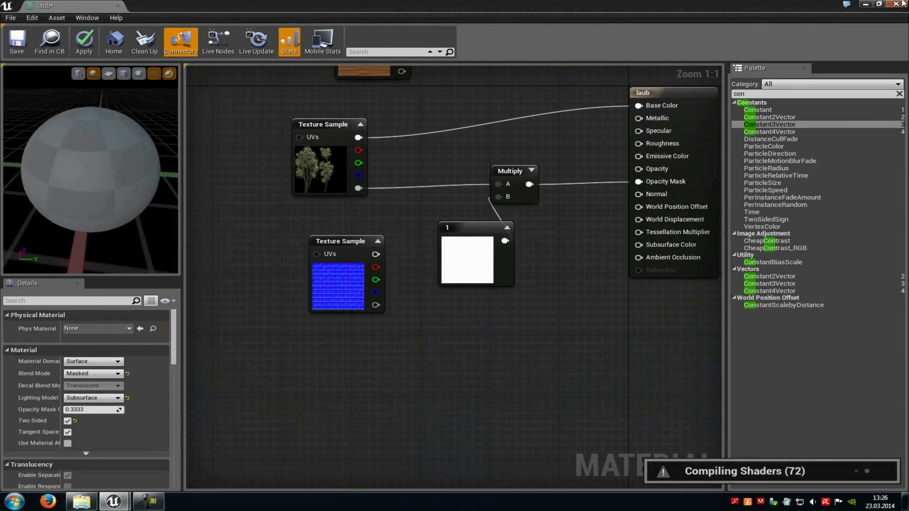
key(super+Down)
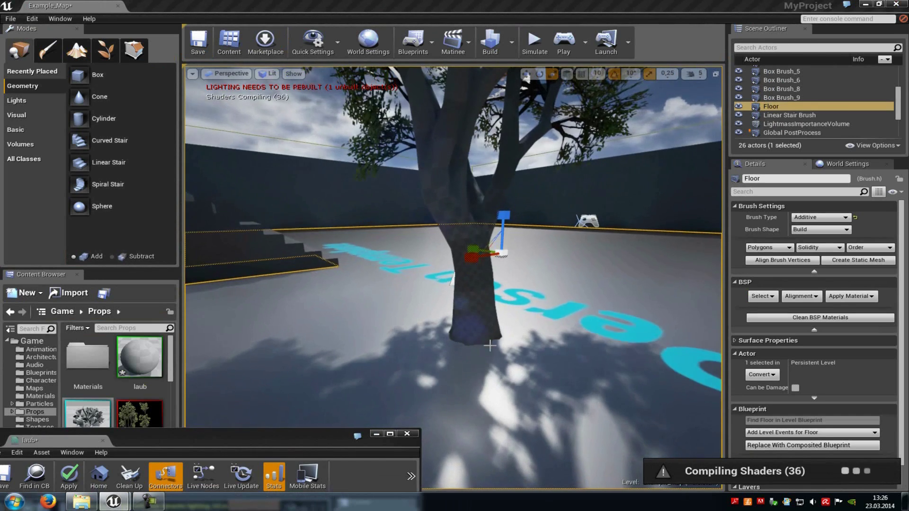
drag(519, 333, 341, 246)
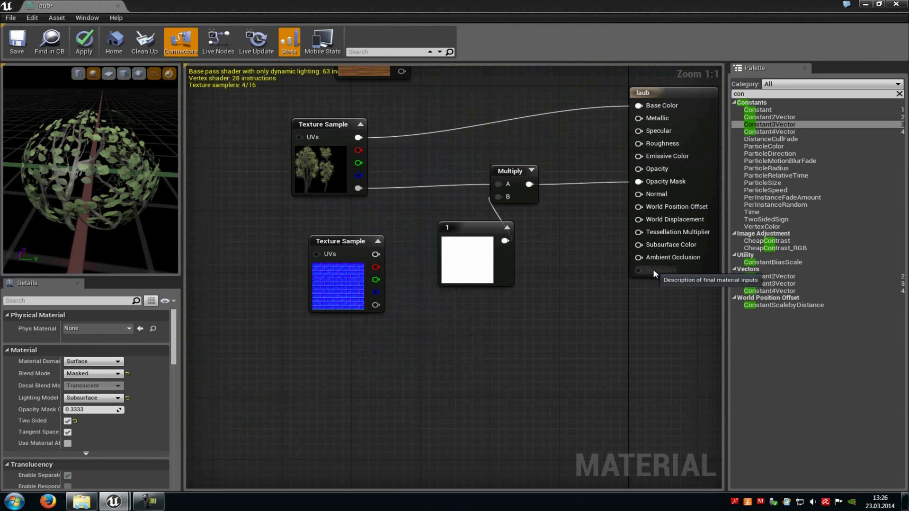
Look over the Material Domain options, keep Surface, and set the material's lighting model to Default Lit.
click(114, 361)
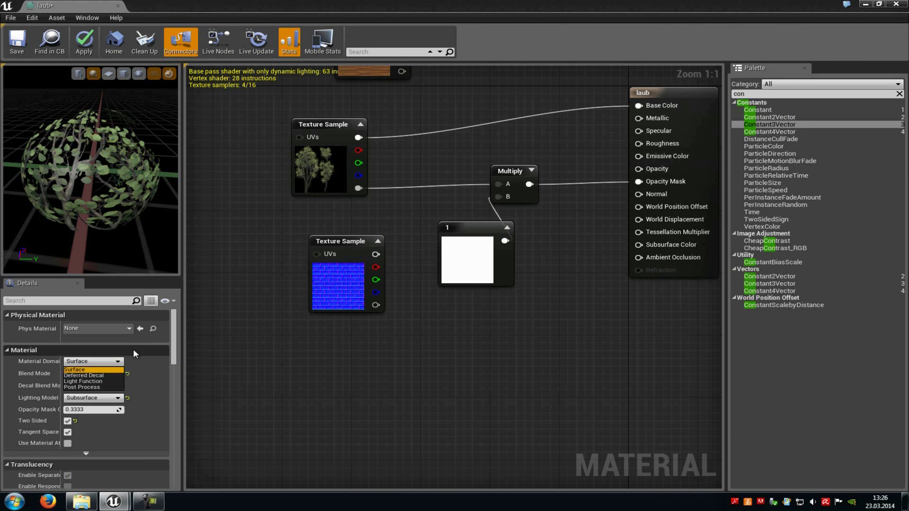
click(157, 364)
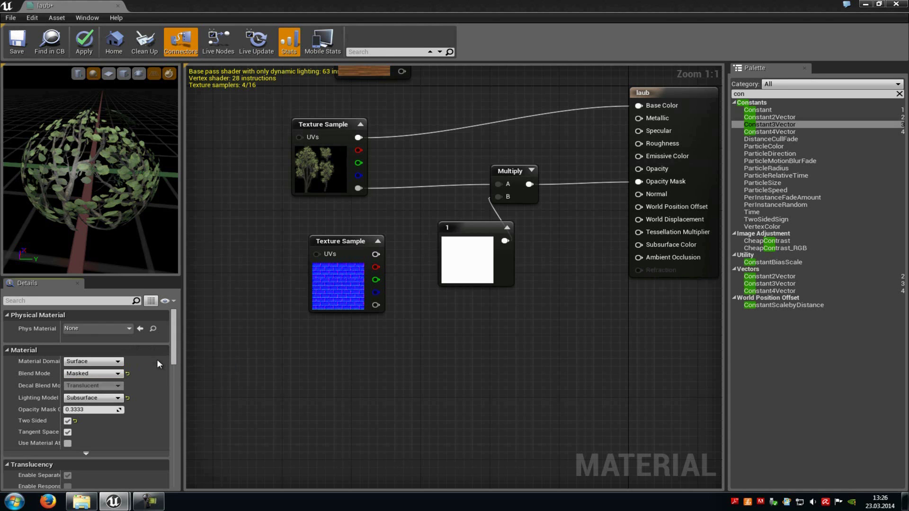
click(94, 398)
click(78, 406)
right_drag(610, 333, 558, 302)
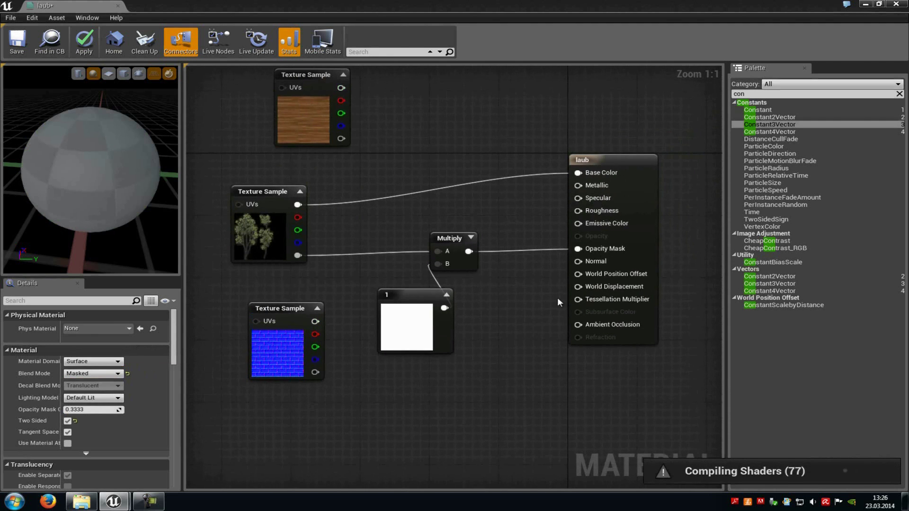